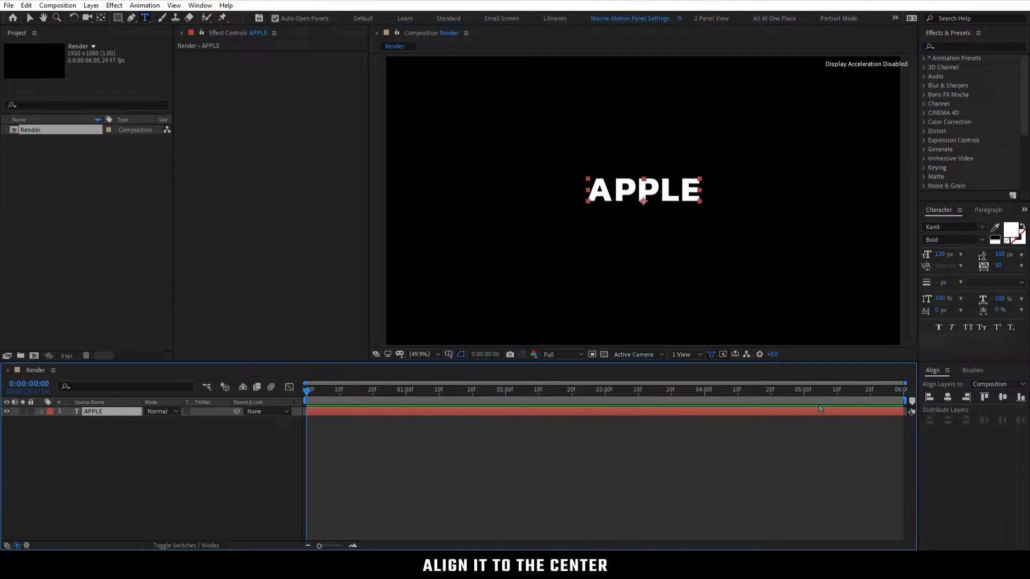
- Center the APPLE text layer horizontally and vertically in the composition, and center its anchor point within the text
left_click(947, 397)
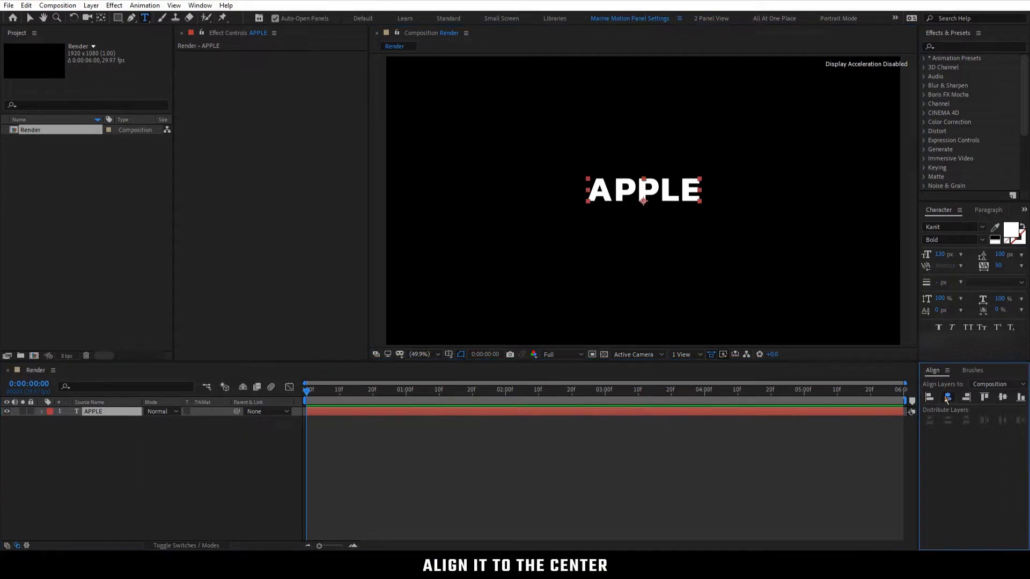
left_click(1002, 397)
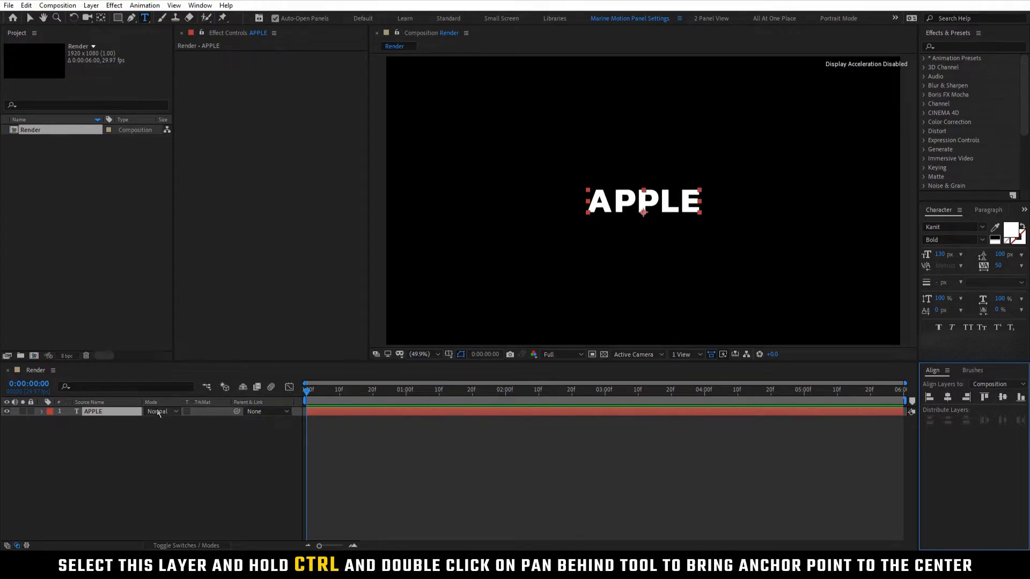
left_click(125, 414)
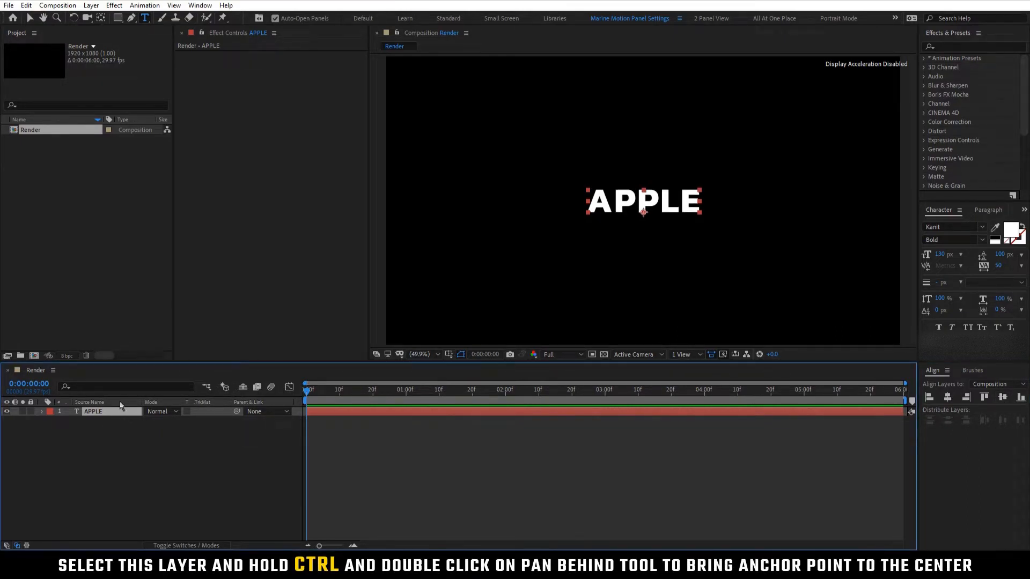
double_click(101, 19, "ctrl")
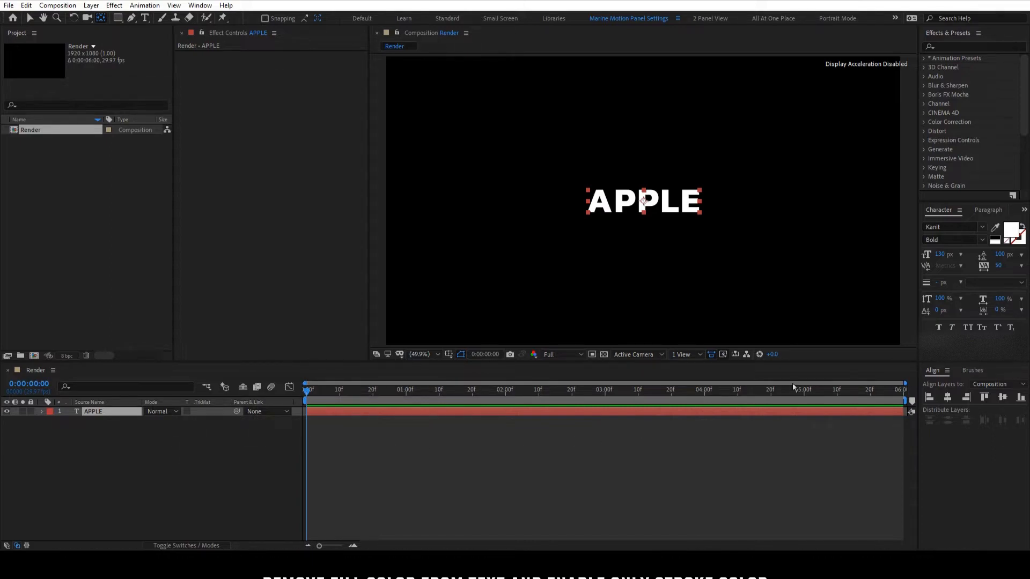
- Remove the fill from the APPLE text, leaving only a white 3 px stroke
left_click(1007, 241)
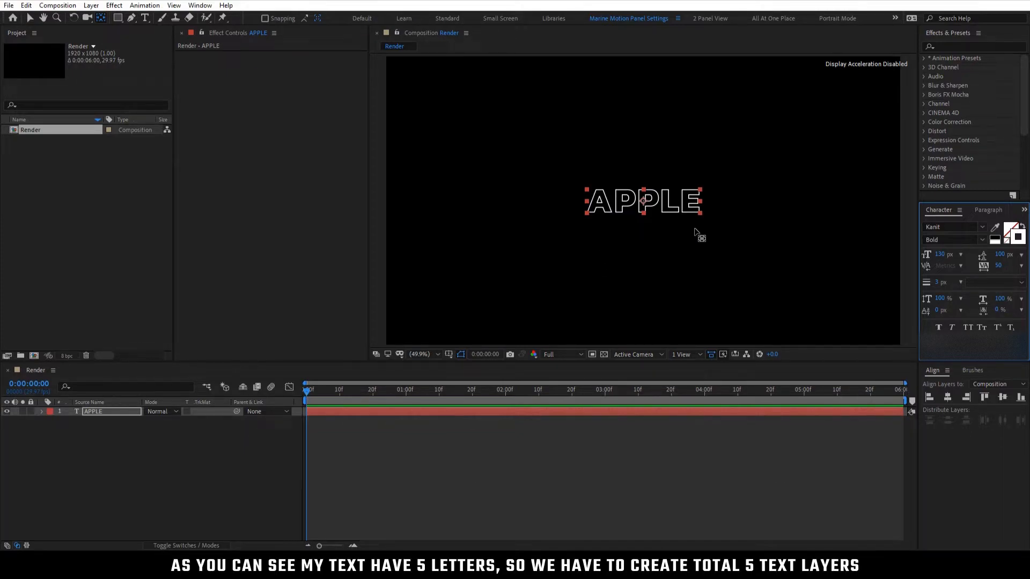
- Duplicate the APPLE text layer and move the copy 100 px up, directly above the original
left_click(111, 412)
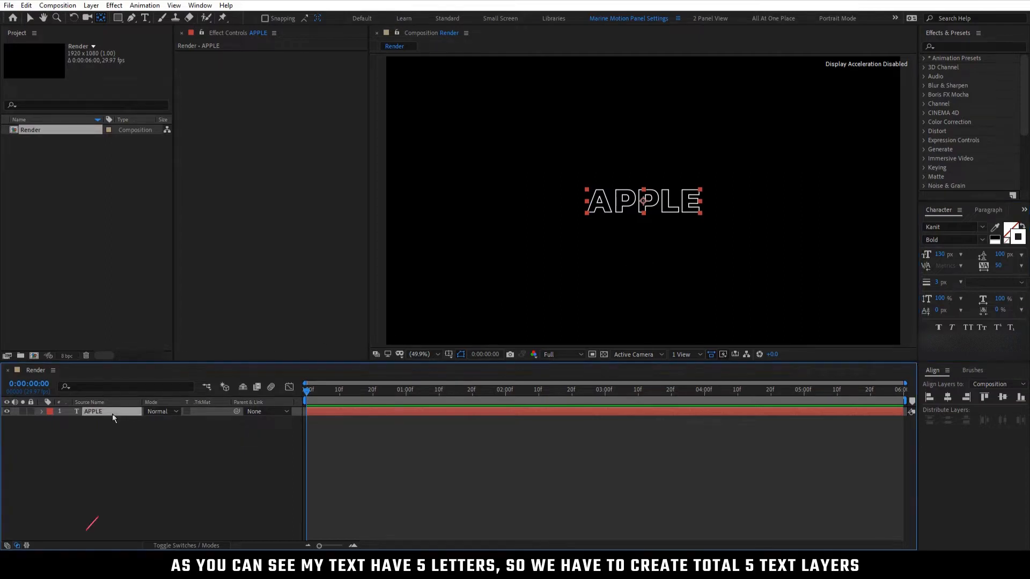
key("ctrl+d")
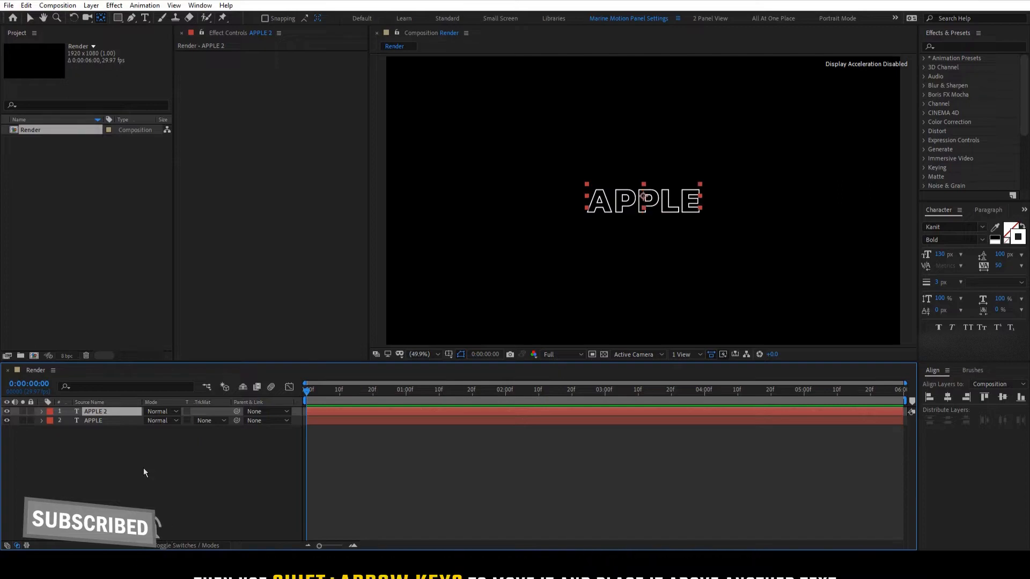
key("shift+Up")
key("shift+Up")
key("shift+Up")
key("shift+Up")
key("shift+Up")
key("shift+Up")
key("shift+Up")
key("shift+Up")
key("shift+Up")
key("shift+Up")
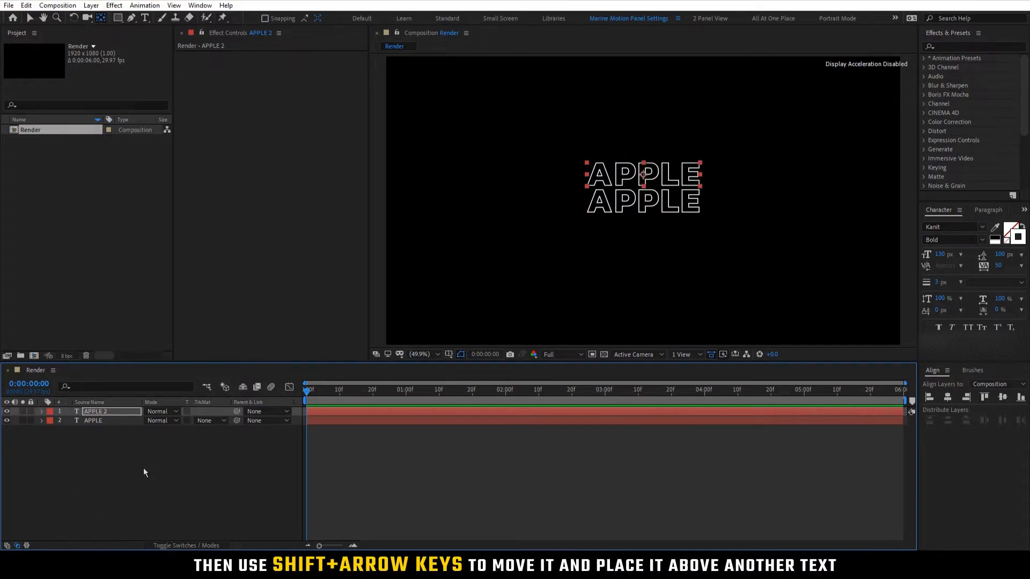
- Duplicate the APPLE 2 layer and move the new copy 100 px up to form the topmost row
left_click(129, 414)
key("ctrl+d")
key("shift+Up")
key("shift+Up")
key("shift+Up")
key("shift+Up")
key("shift+Up")
key("shift+Up")
key("shift+Up")
key("shift+Up")
key("shift+Up")
key("shift+Up")
- Duplicate the original APPLE layer and move the copy 100 px down, directly below the original
left_click(105, 431)
key("ctrl+d")
key("shift+Down")
key("shift+Down")
key("shift+Down")
key("shift+Down")
key("shift+Down")
key("shift+Down")
key("shift+Down")
key("shift+Down")
key("shift+Down")
key("shift+Down")
- Duplicate the lowest text row, move the copy 100 px further down, and keep both lower rows beneath the original in the layer order
left_click_drag(105, 440, 113, 463)
key("ctrl+d")
key("shift+Down")
key("shift+Down")
key("shift+Down")
key("shift+Down")
key("shift+Down")
key("shift+Down")
key("shift+Down")
key("shift+Down")
key("shift+Down")
key("shift+Down")
left_click(113, 464)
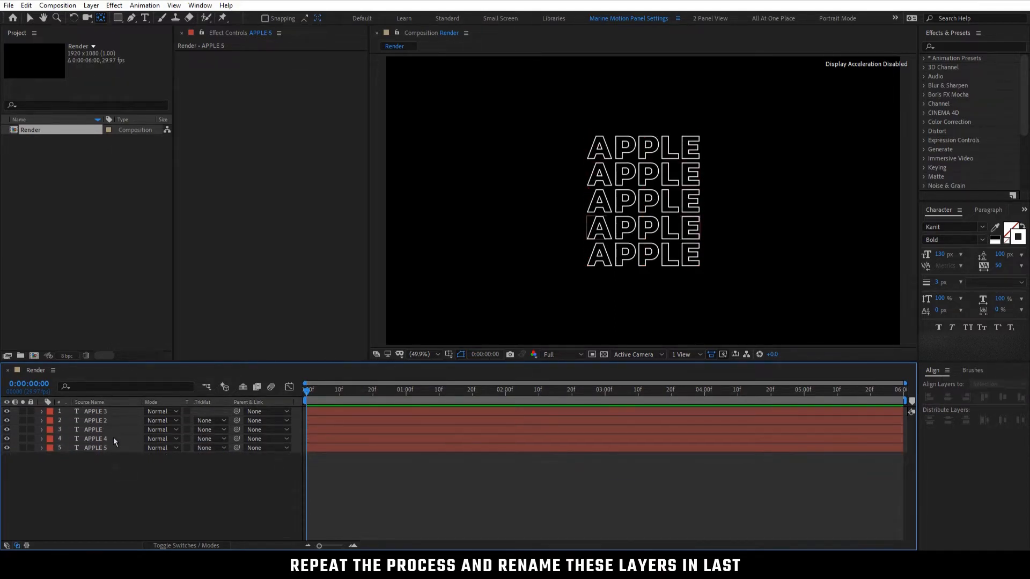
- Rename the five text layers APPLE 1 to APPLE 5 in order from the top row to the bottom row
left_click(105, 412)
key("Return")
double_click(106, 412)
type("1")
key("Return")
left_click(104, 421)
left_click(112, 429)
key("Return")
left_click(118, 464)
left_click(113, 412)
left_click(114, 421)
left_click(114, 429)
left_click(114, 438)
left_click(114, 448)
left_click(120, 468)
- Fill the first letter, A, of the APPLE 1 layer with white FFFFFF
left_click(105, 416)
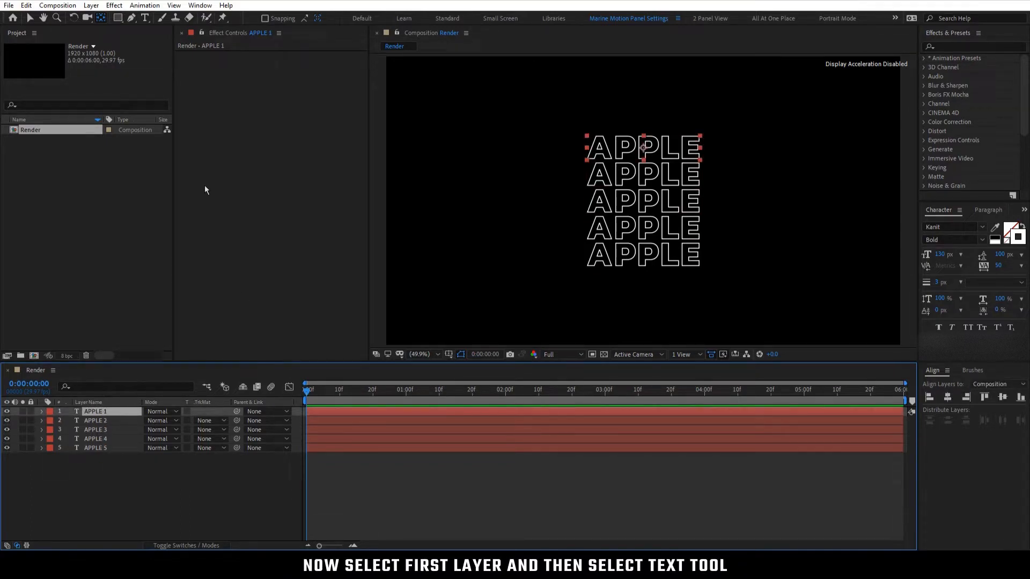
left_click(145, 17)
left_click_drag(611, 152, 590, 151)
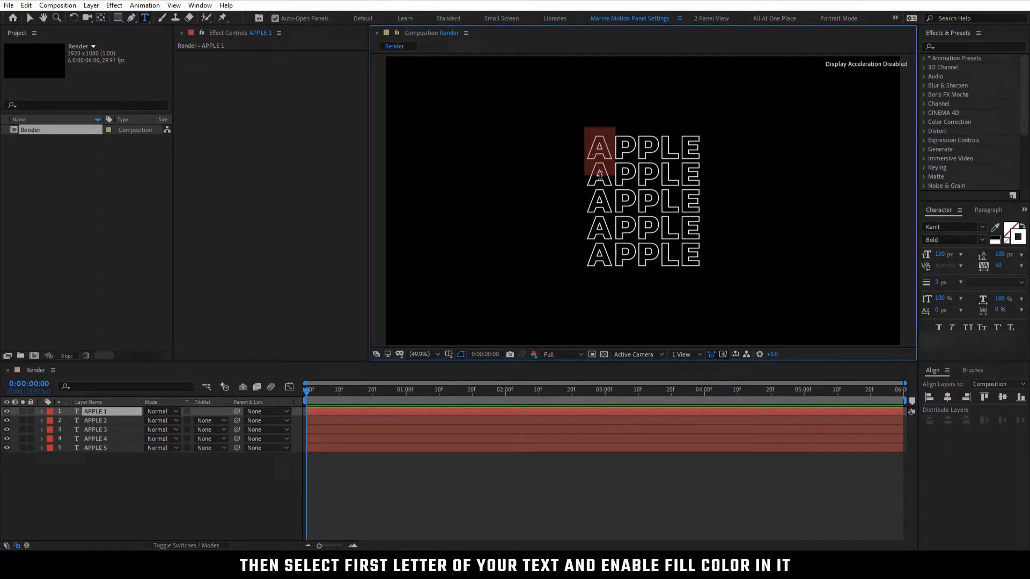
left_click(1010, 229)
left_click(1014, 233)
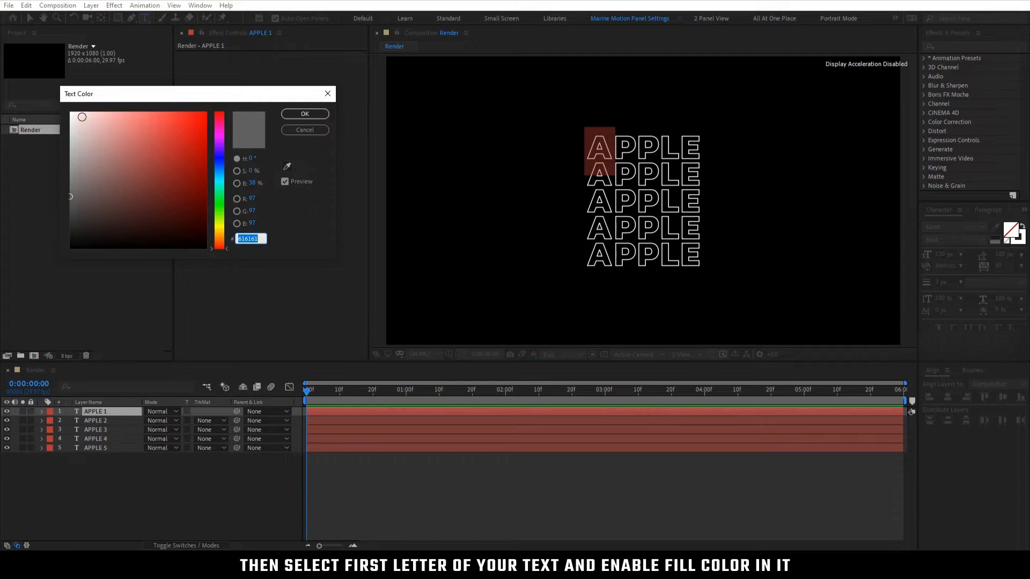
left_click(70, 112)
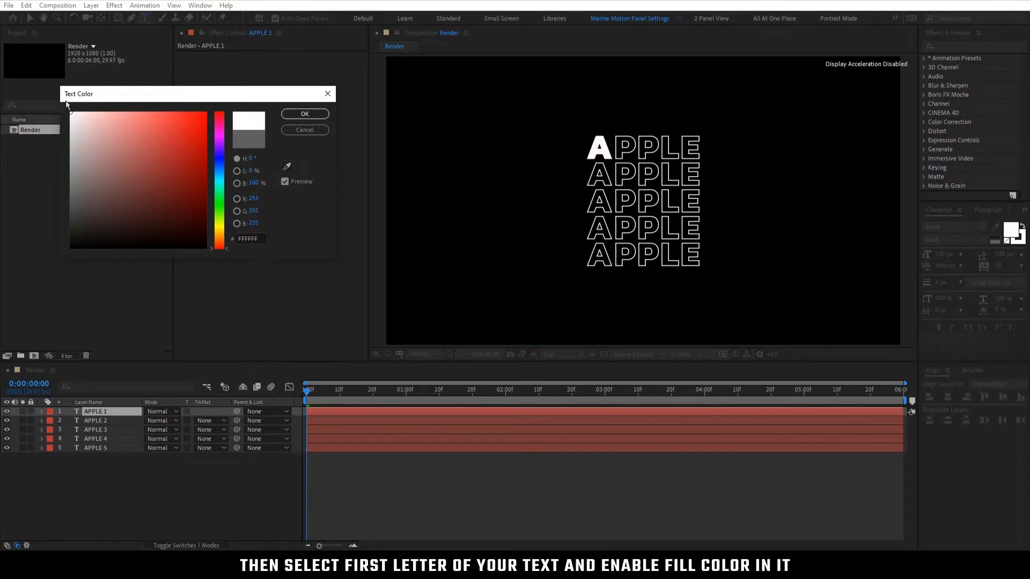
left_click(290, 113)
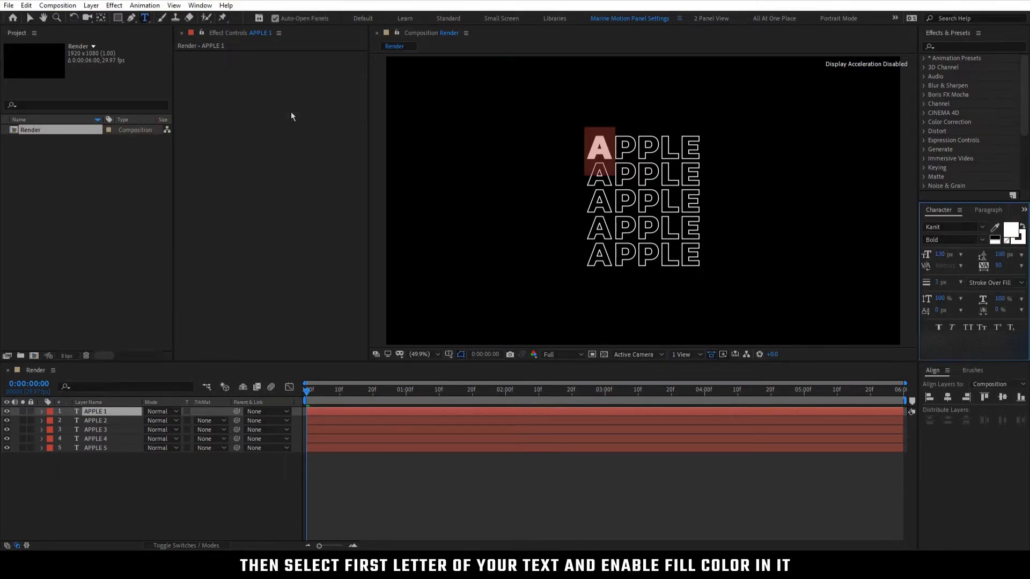
- Fill the second letter of APPLE 2 and the third letter of APPLE 3 with white
left_click(115, 420)
left_click_drag(616, 173, 639, 172)
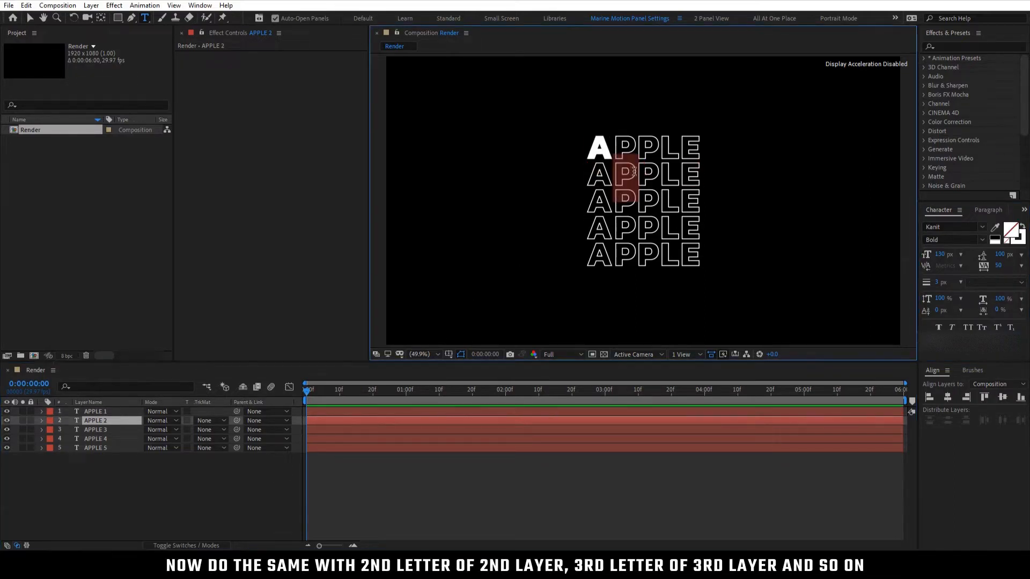
left_click(1011, 232)
left_click(303, 114)
left_click(102, 429)
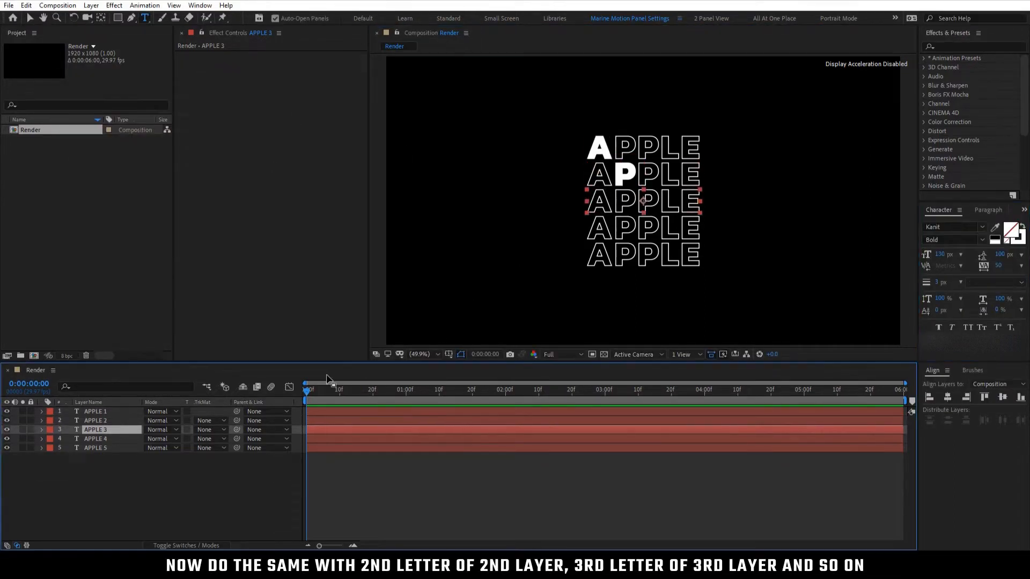
left_click_drag(637, 199, 654, 199)
left_click(1010, 231)
left_click(302, 112)
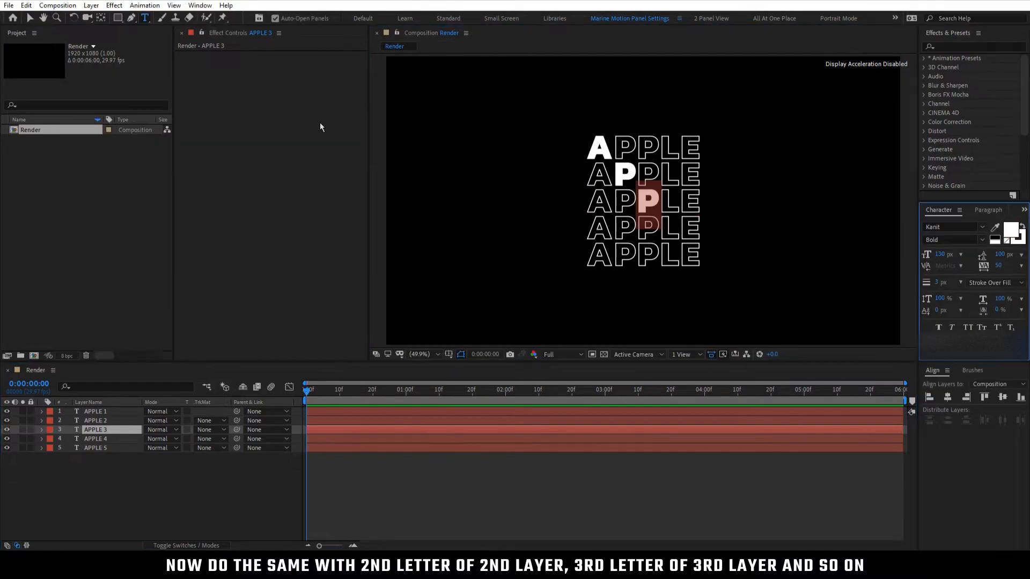
- Fill the fourth letter of APPLE 4 and the fifth letter of APPLE 5 with white
left_click(102, 438)
left_click(662, 234)
left_click_drag(662, 234, 703, 256)
left_click(1011, 232)
left_click(303, 114)
left_click(122, 450)
left_click(1011, 231)
left_click(303, 113)
left_click(137, 463)
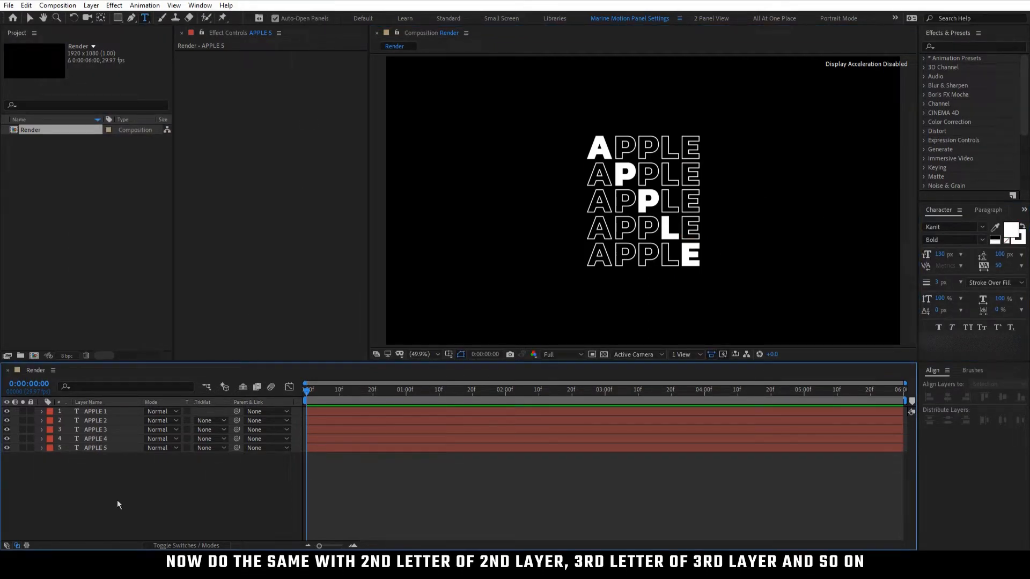
- Reveal the Position property of all five text layers and add a Position keyframe to each at 0 seconds
key("p")
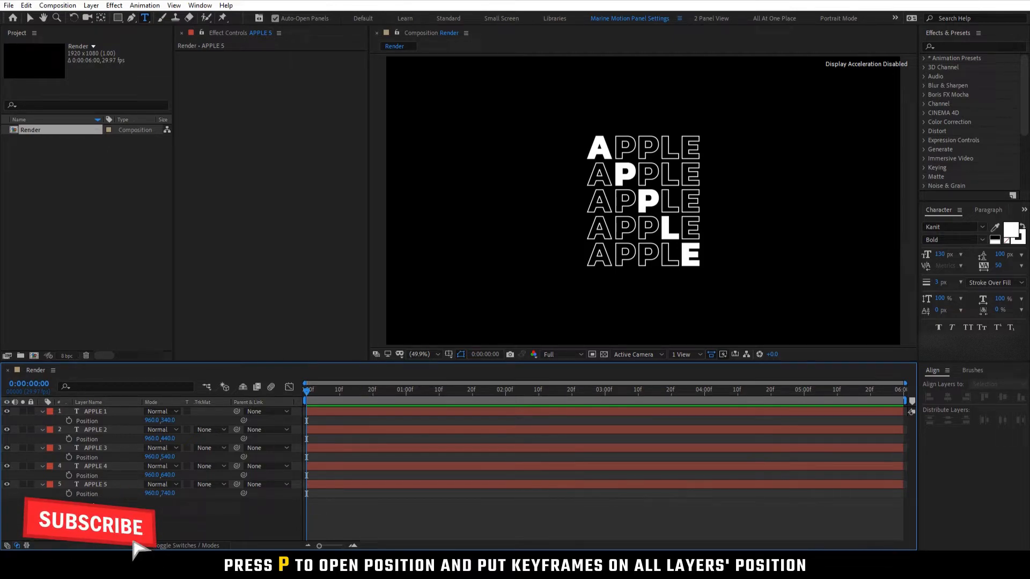
left_click(69, 493)
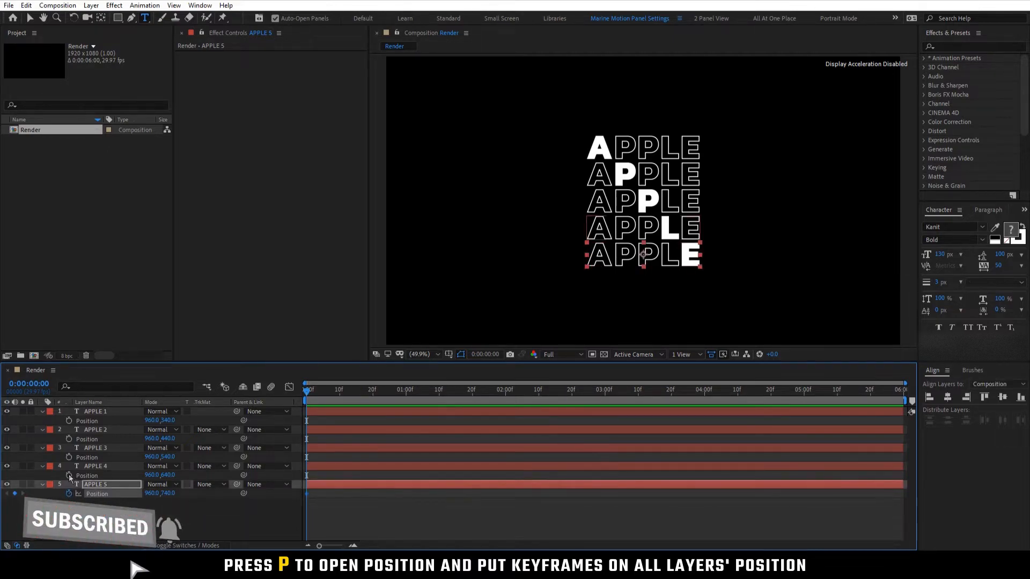
left_click(69, 475)
left_click(69, 457)
left_click(69, 438)
left_click(68, 421)
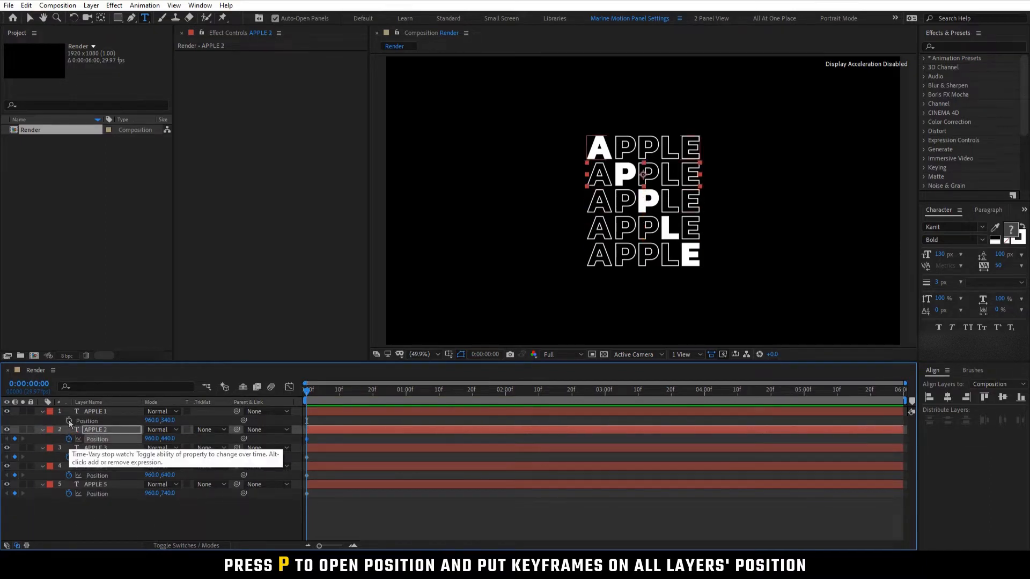
left_click(124, 509)
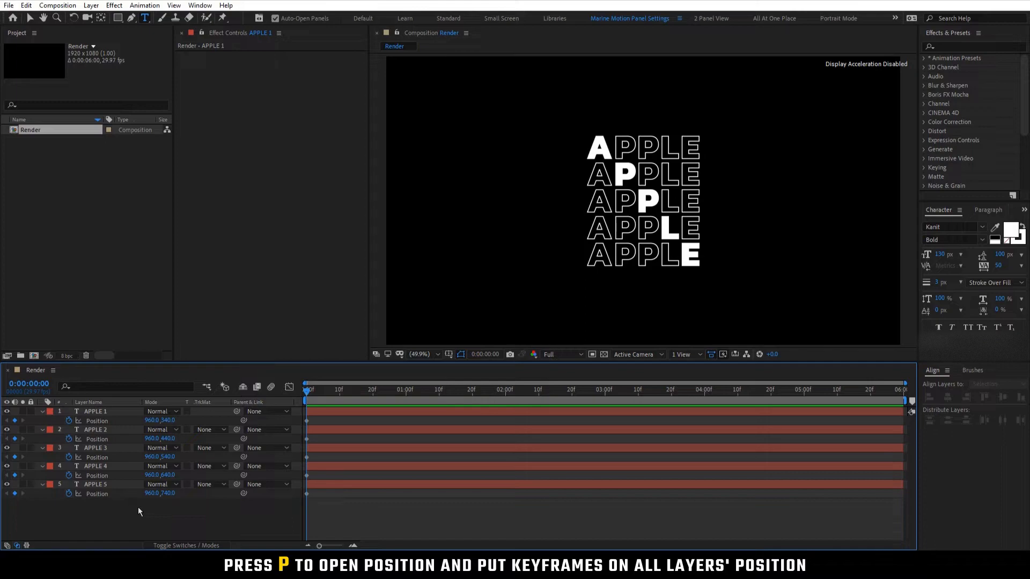
- At the 2-second point, set the Y position of APPLE 1 to 740
left_click_drag(458, 396, 505, 397)
left_click(507, 412)
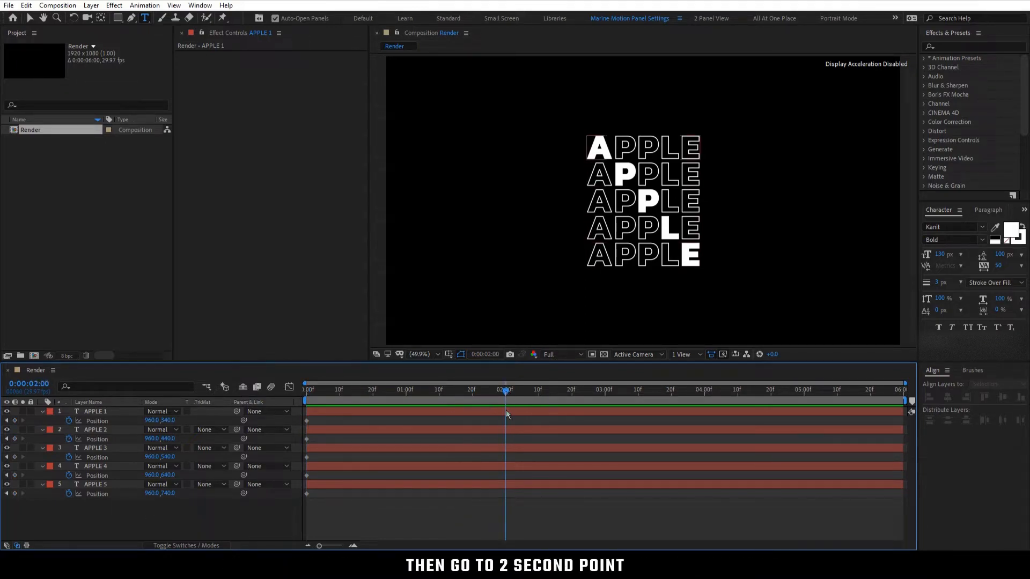
left_click(451, 448)
left_click(314, 485)
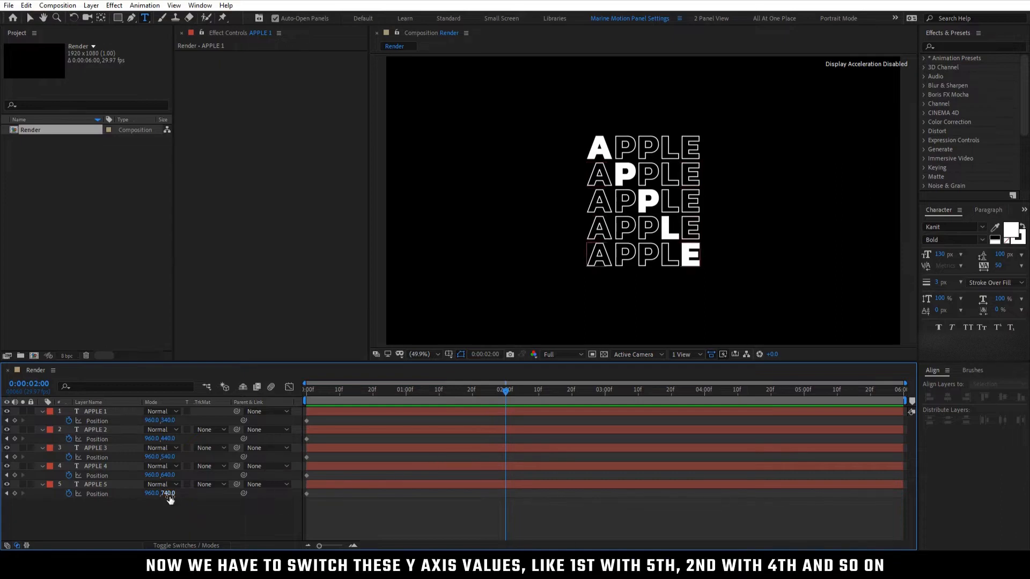
left_click(204, 419)
left_click(169, 494)
left_click(170, 420)
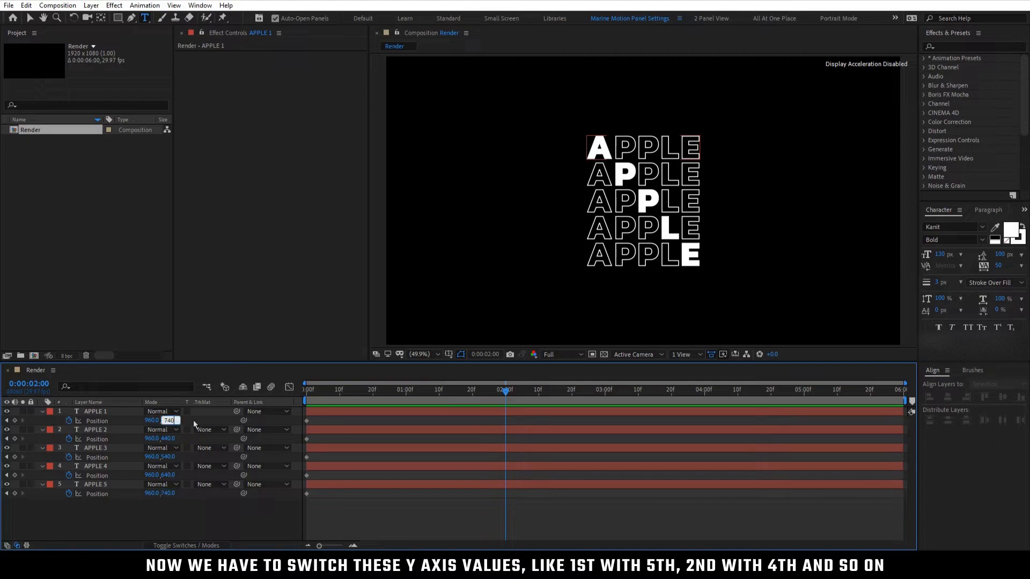
key("Return")
- Set the Y position of APPLE 5 to 340 at the 2-second point
left_click(169, 494)
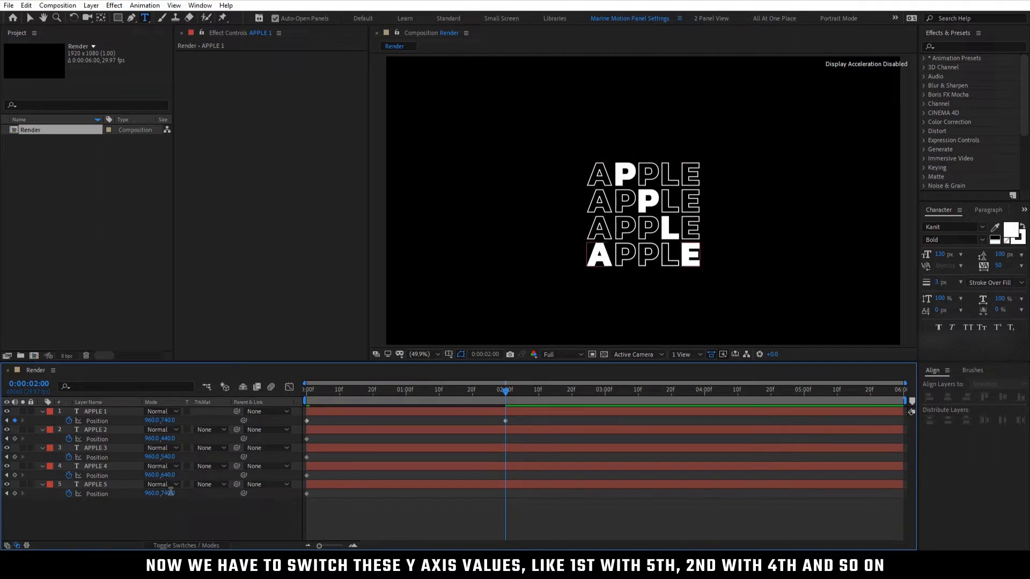
type("340")
key("Return")
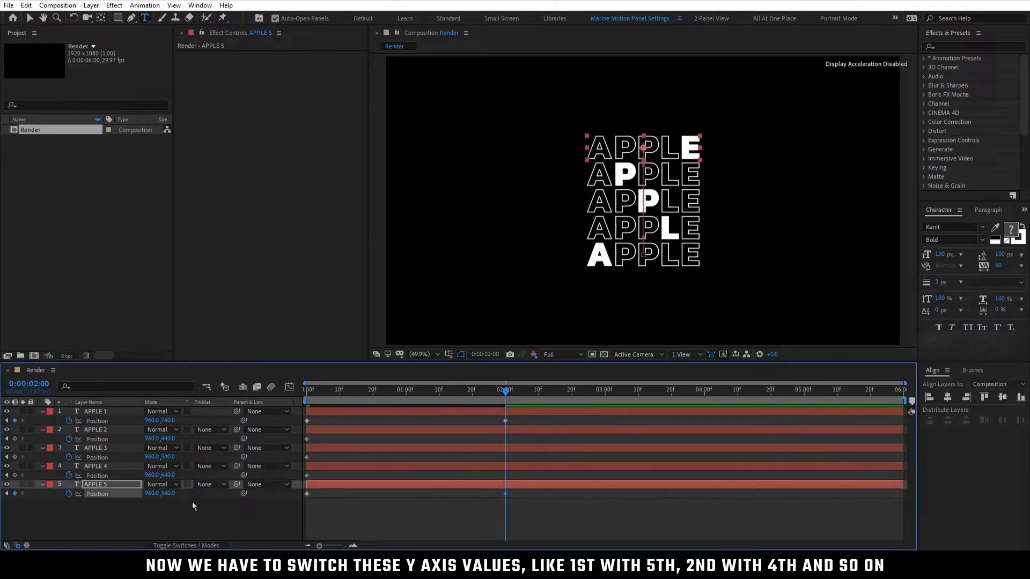
left_click(192, 501)
- Set the Y position of APPLE 2 to 640 at the 2-second point
left_click(170, 475)
left_click(169, 439)
type("640")
key("Return")
- Set the Y position of APPLE 4 to 440 at 2 seconds, and remove the Position keyframing from the middle layer APPLE 3
left_click(180, 476)
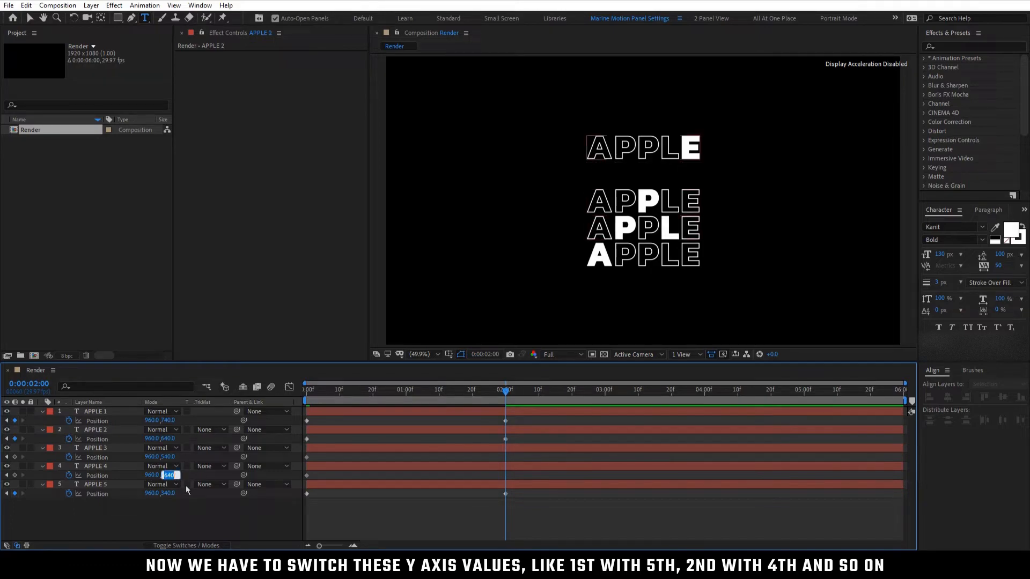
type("440")
key("Return")
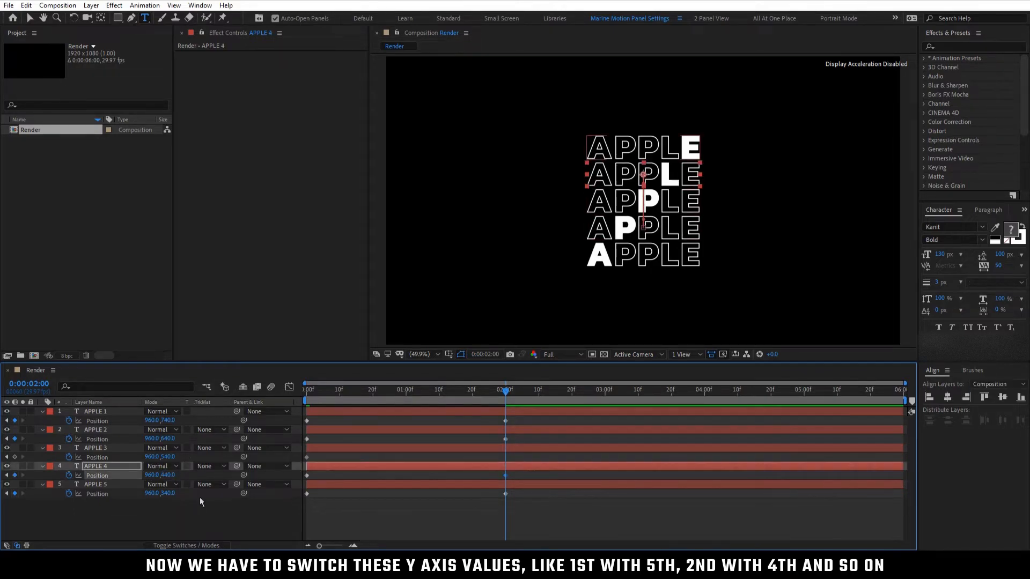
left_click(199, 497)
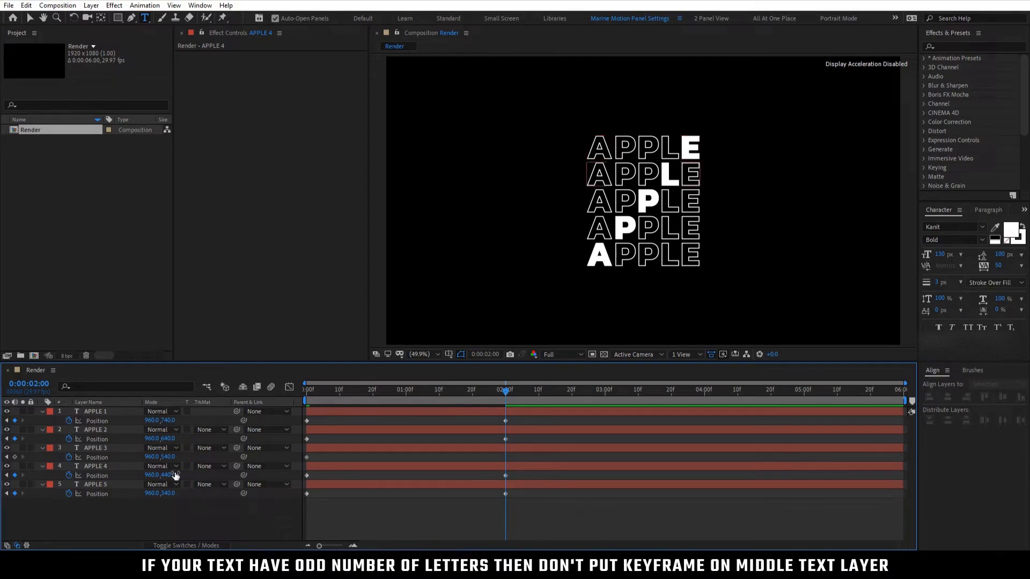
left_click(69, 457)
- Copy both Position keyframes of APPLE 1 and paste them starting at the 3-second point
left_click(603, 390)
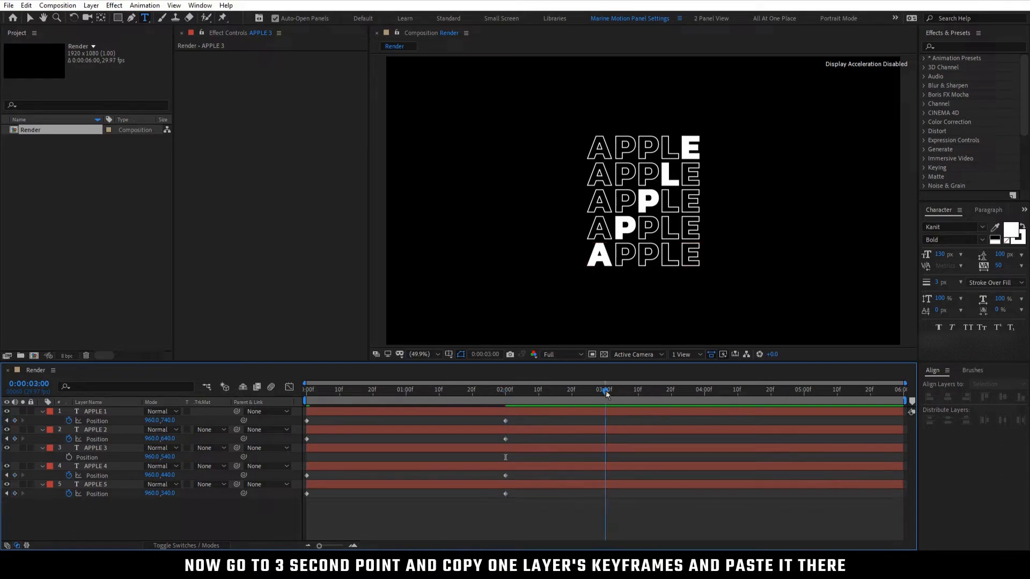
left_click(590, 427)
left_click_drag(513, 418, 295, 429)
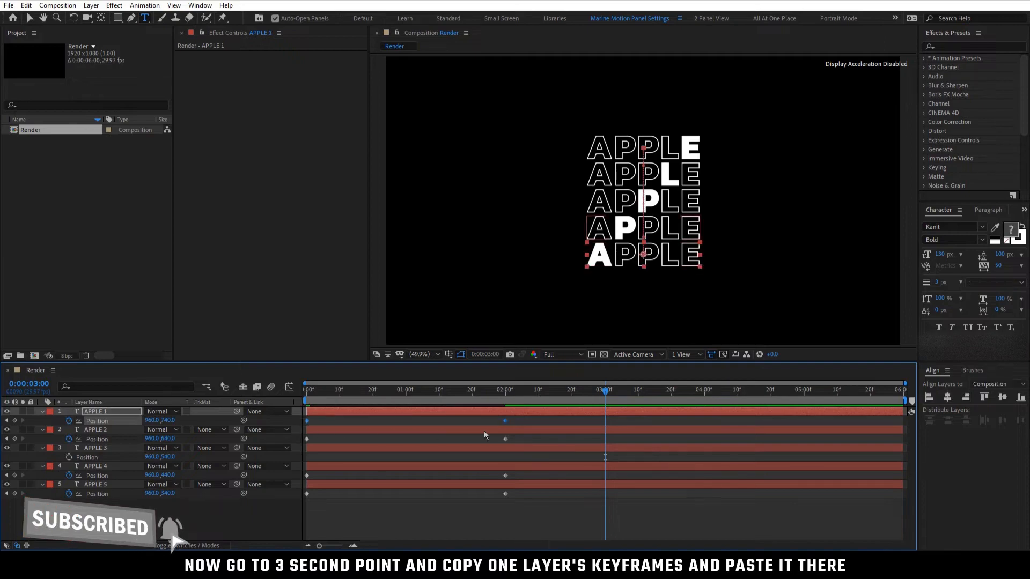
key("ctrl+c")
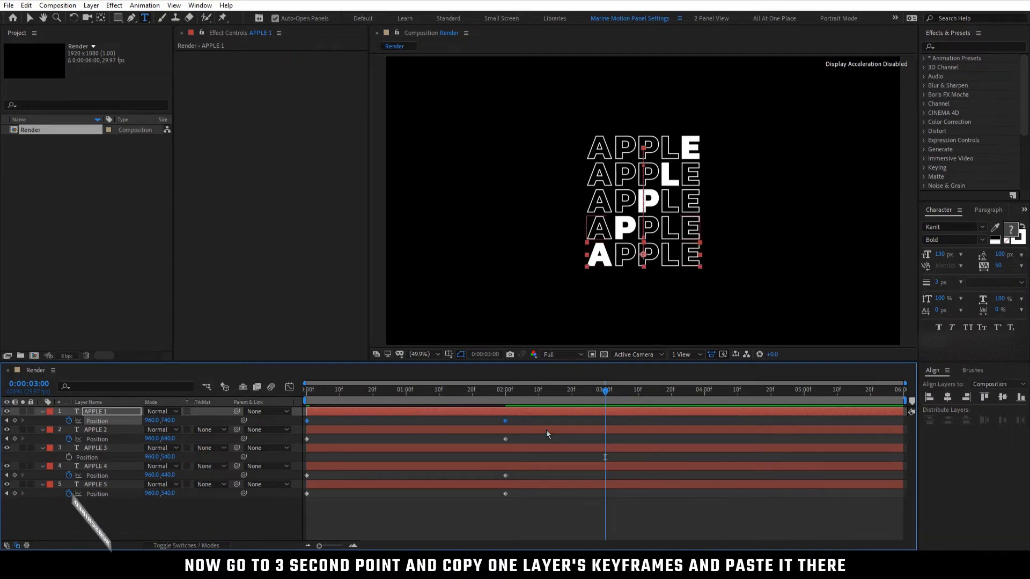
key("ctrl+v")
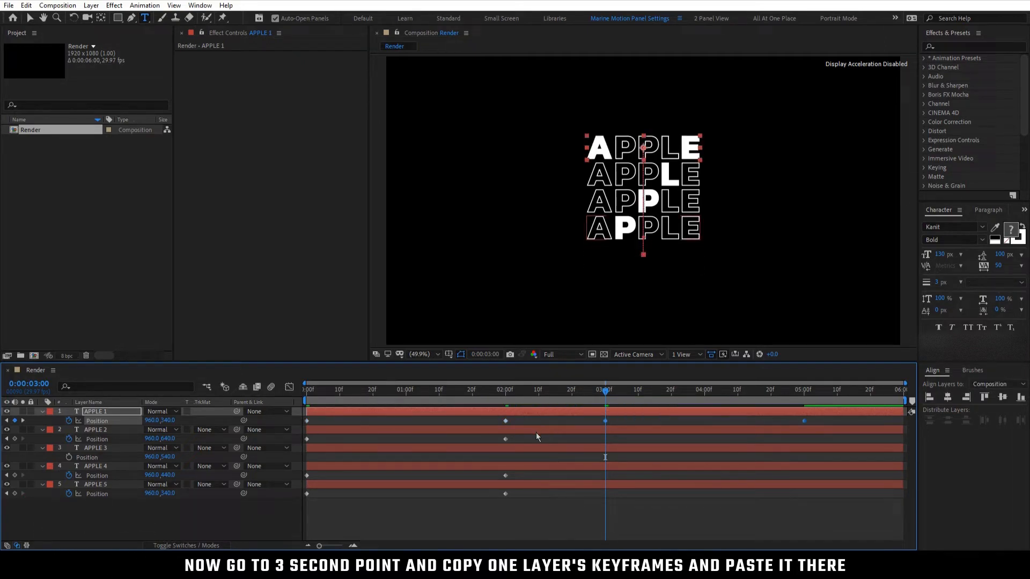
- Copy the Position keyframe pairs of APPLE 2, APPLE 4 and APPLE 5, pasting each pair on its own layer at 3 seconds
left_click_drag(520, 437, 328, 452)
key("ctrl+c")
key("ctrl+v")
left_click_drag(513, 471, 314, 486)
key("ctrl+c")
key("ctrl+v")
left_click_drag(514, 489, 311, 504)
key("ctrl+c")
key("ctrl+v")
- Time-reverse the Position keyframes pasted at 3 and 5 seconds on APPLE 1, APPLE 2, APPLE 4 and APPLE 5
left_click_drag(825, 513, 602, 411)
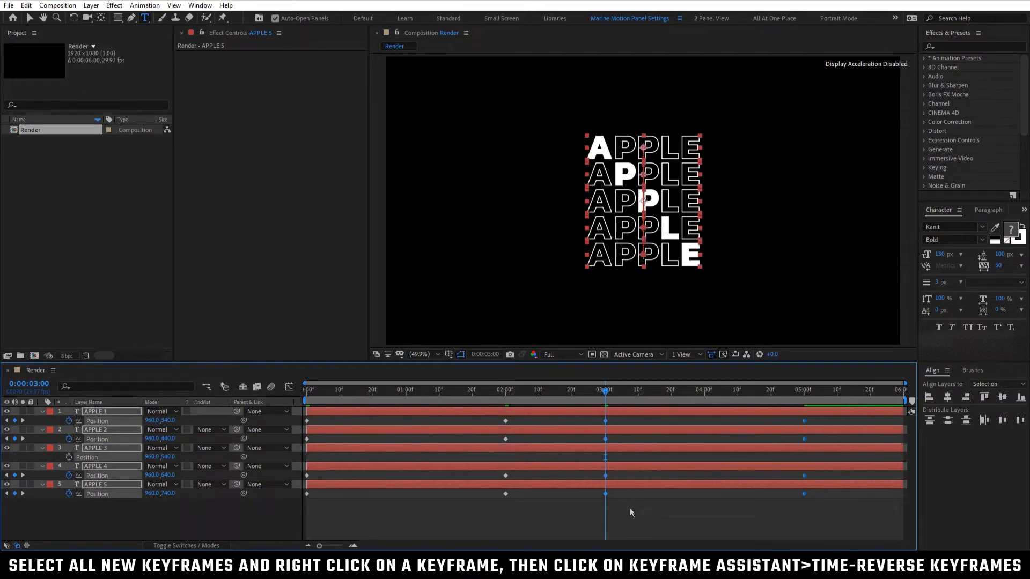
right_click(606, 494)
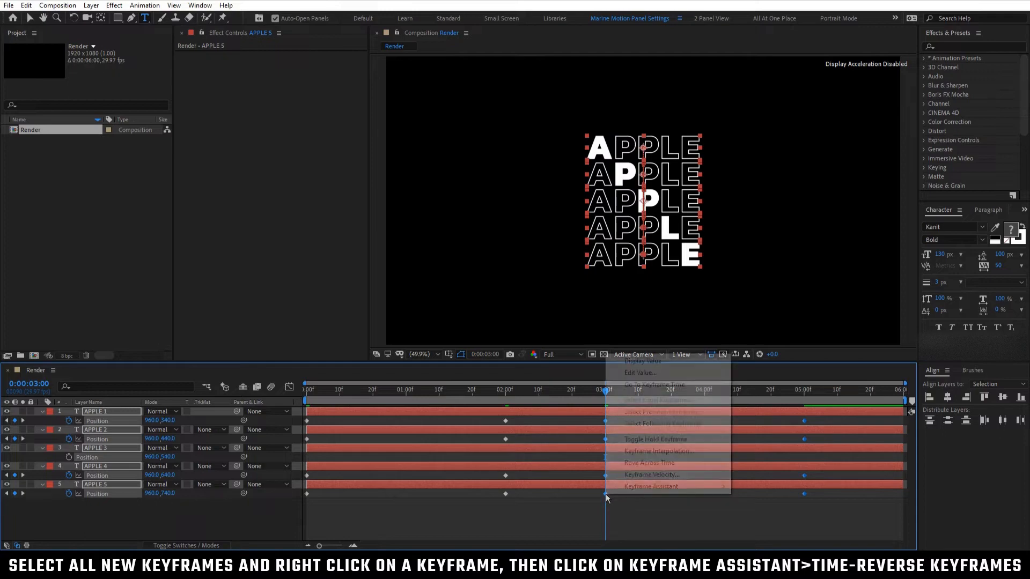
mouse_move(695, 488)
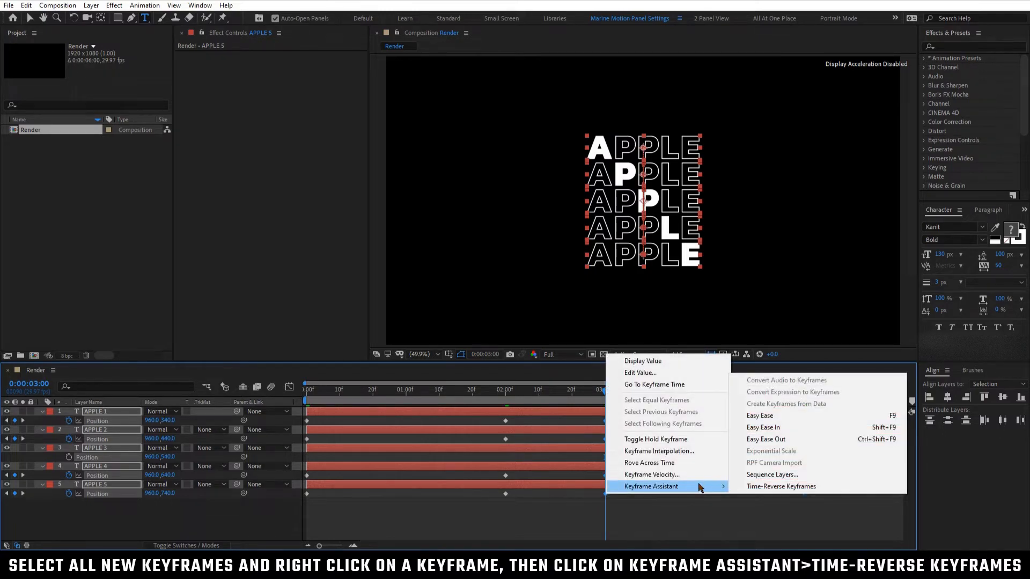
left_click(744, 487)
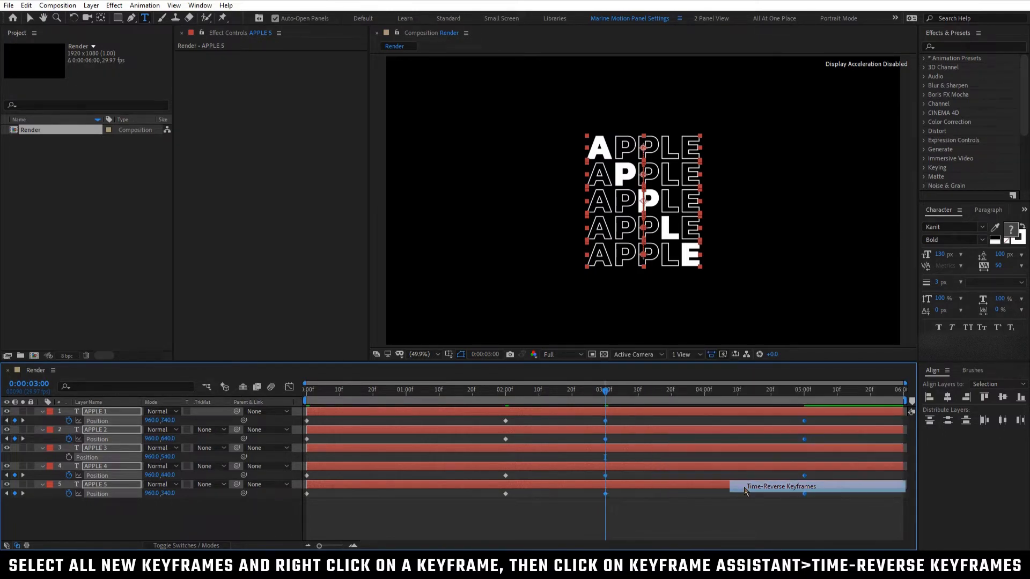
left_click(742, 509)
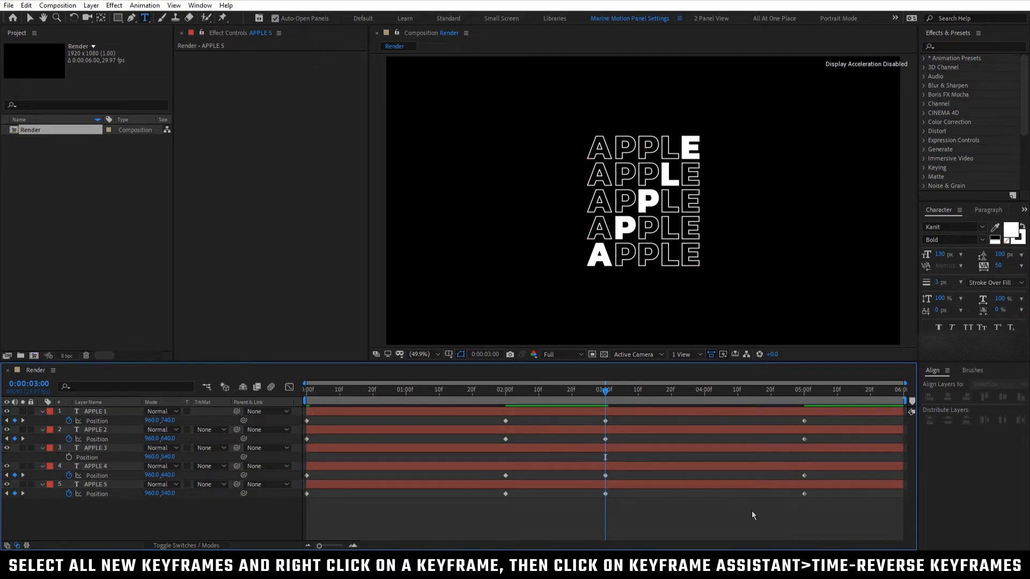
- Easy ease all Position keyframes and reshape their speed graph so each move peaks early and slows down gradually
left_click_drag(824, 509, 303, 412)
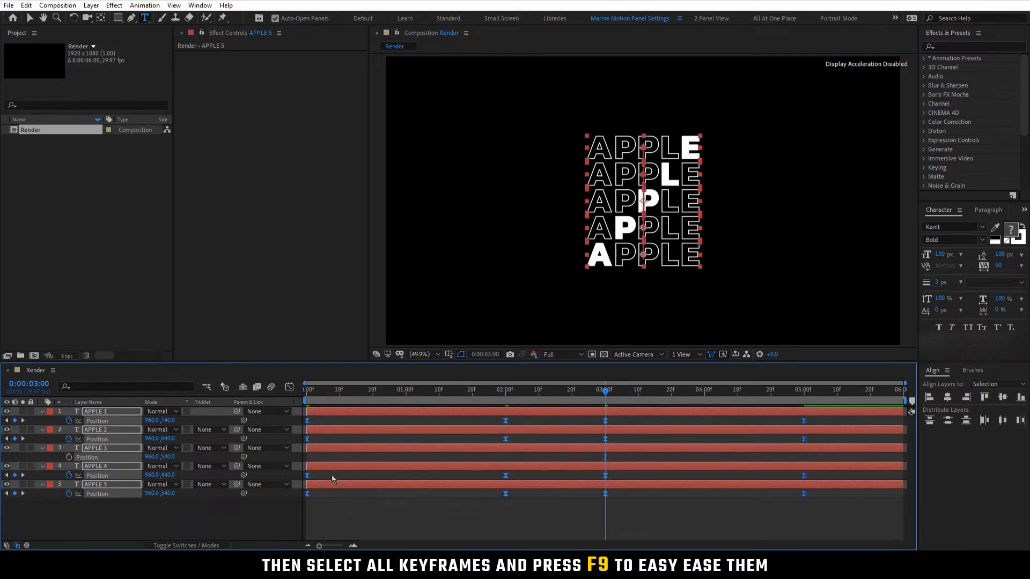
left_click(292, 390)
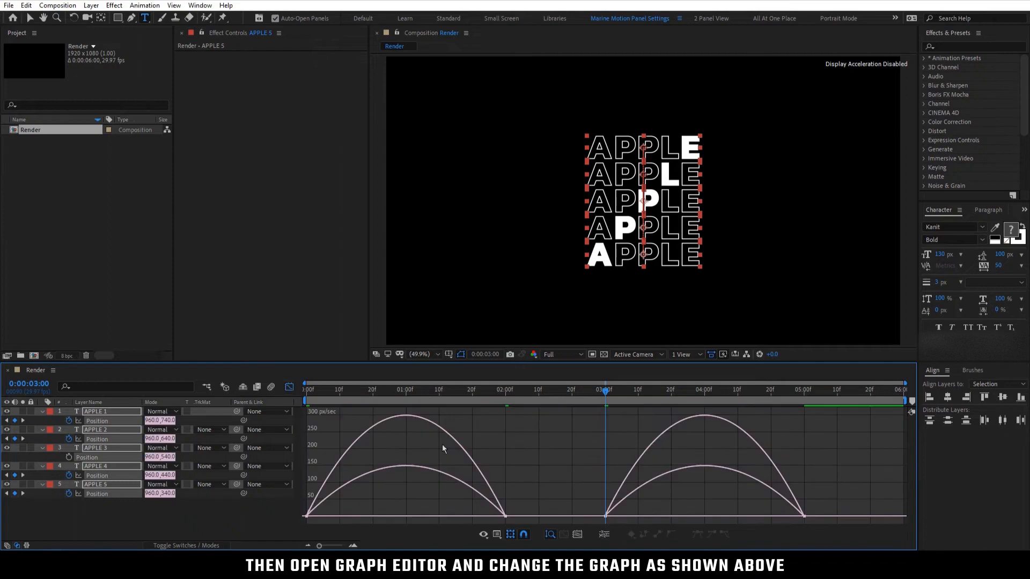
left_click_drag(718, 514, 298, 526)
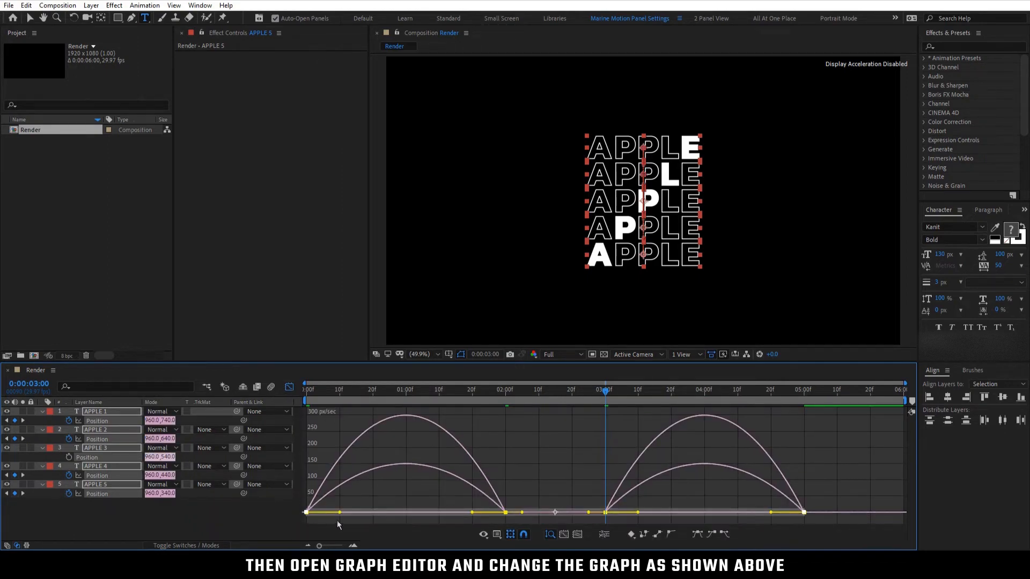
left_click_drag(770, 513, 649, 516)
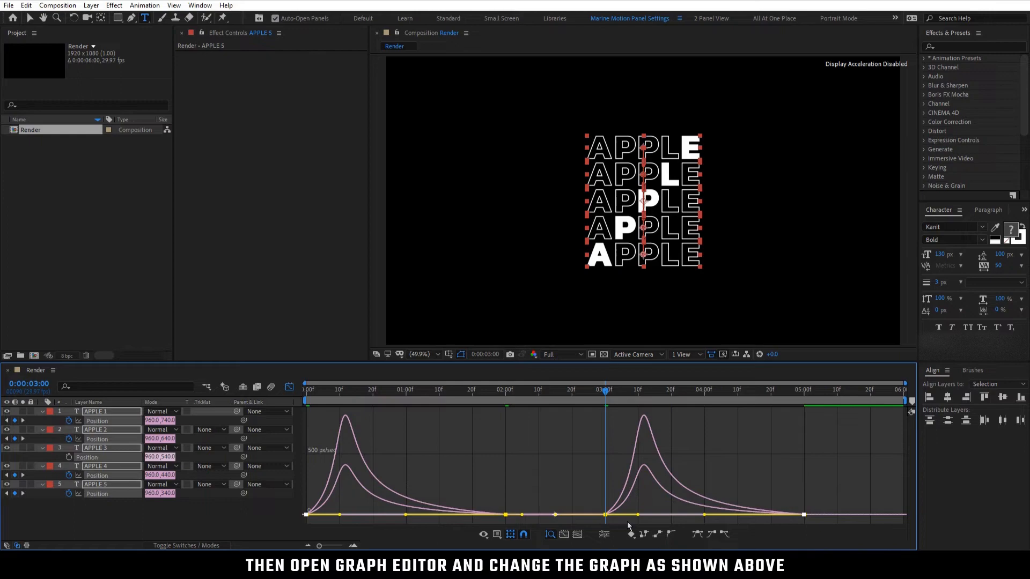
left_click(289, 388)
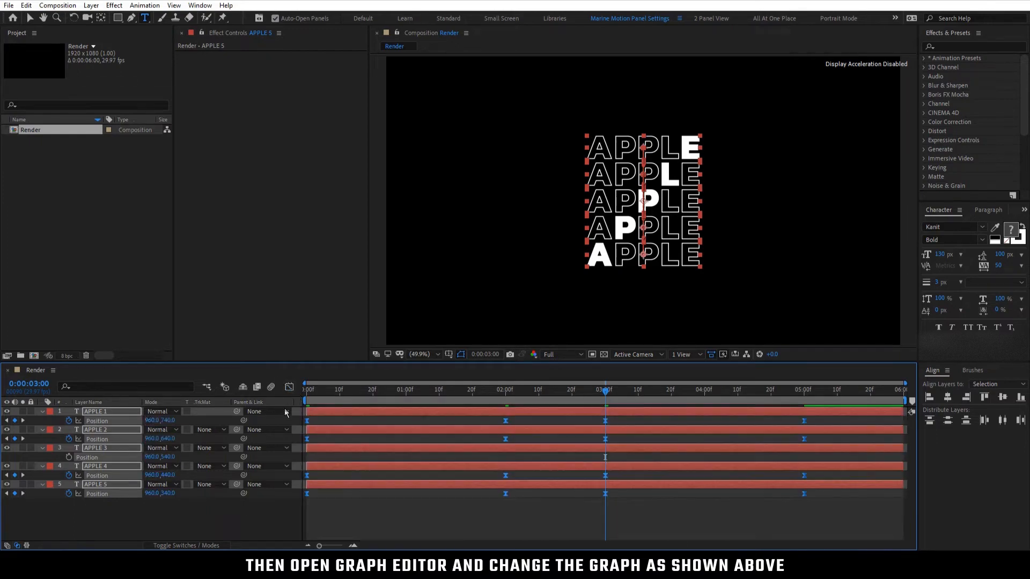
- Collapse the keyframed properties of all layers and add an adjustment layer named Color Control above them
left_click(236, 509)
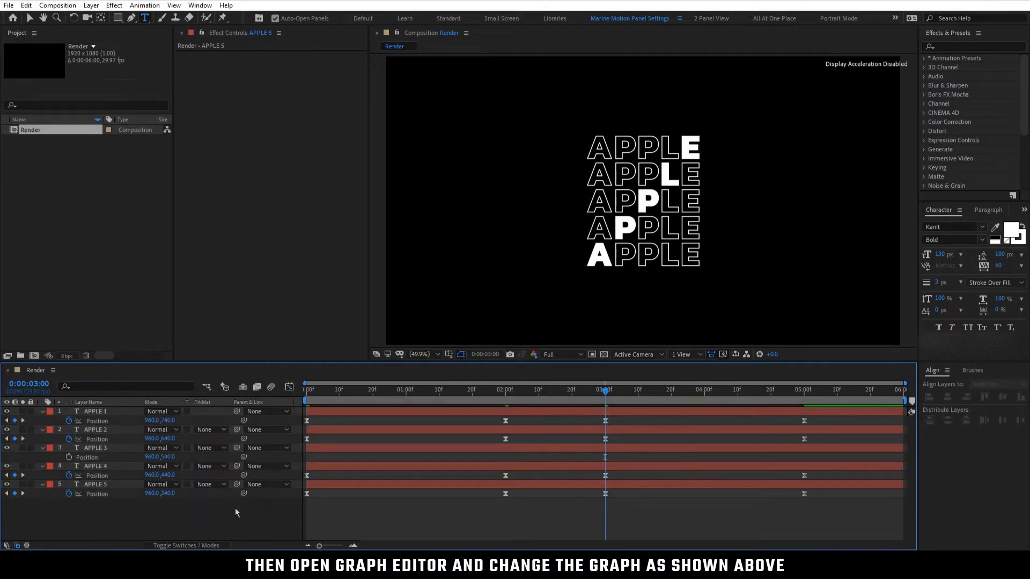
key("u")
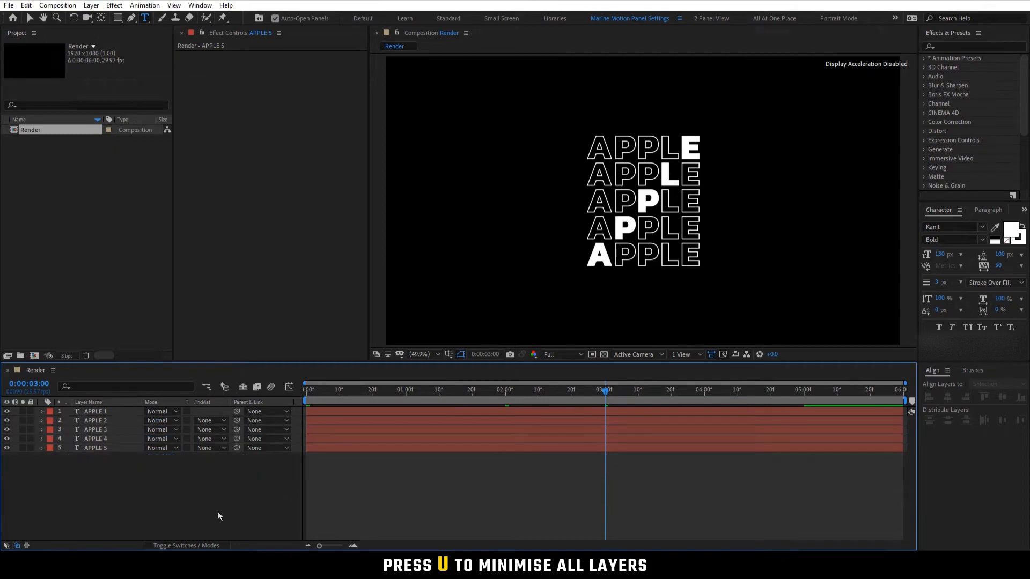
right_click(92, 481)
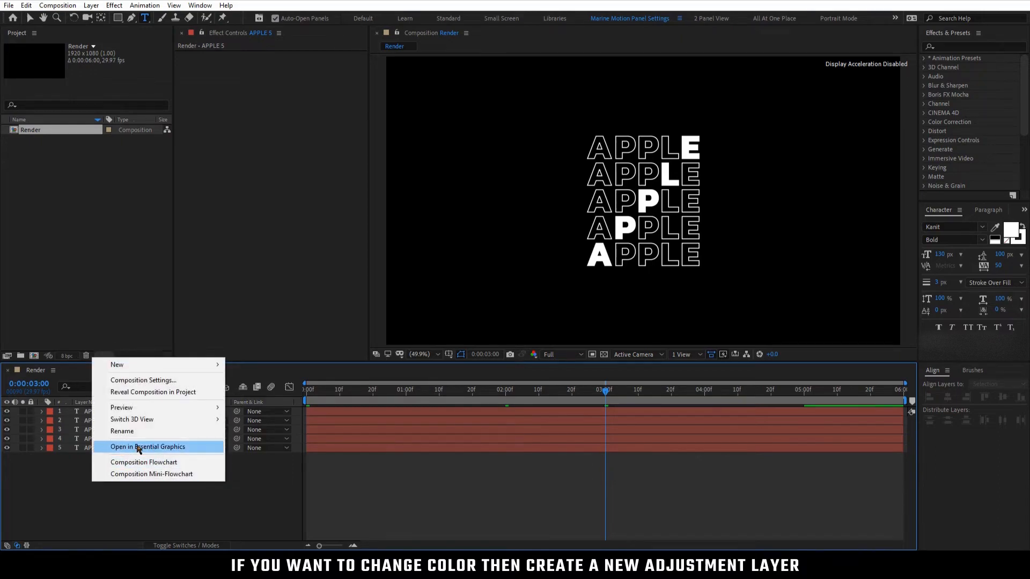
mouse_move(166, 369)
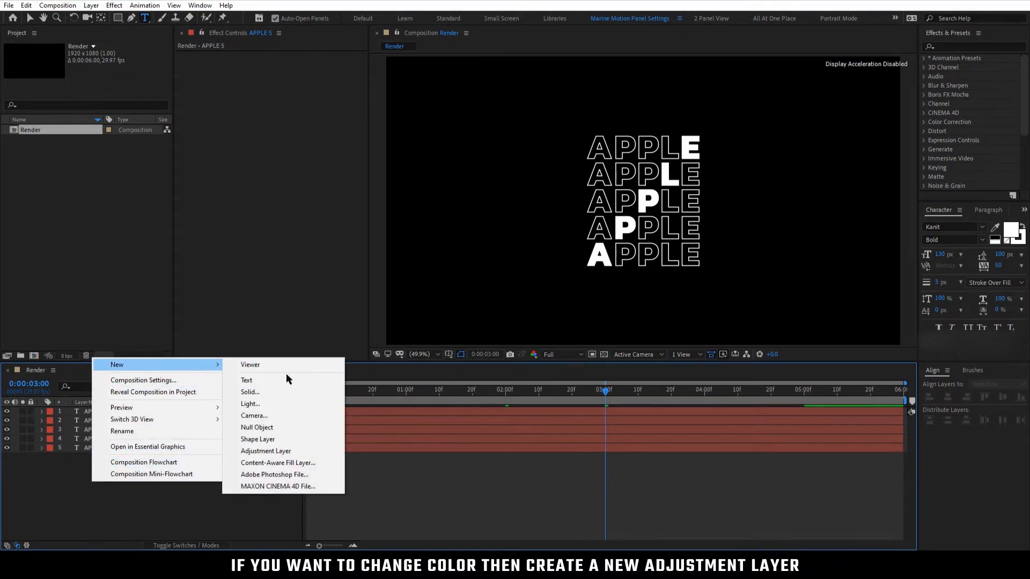
left_click(300, 451)
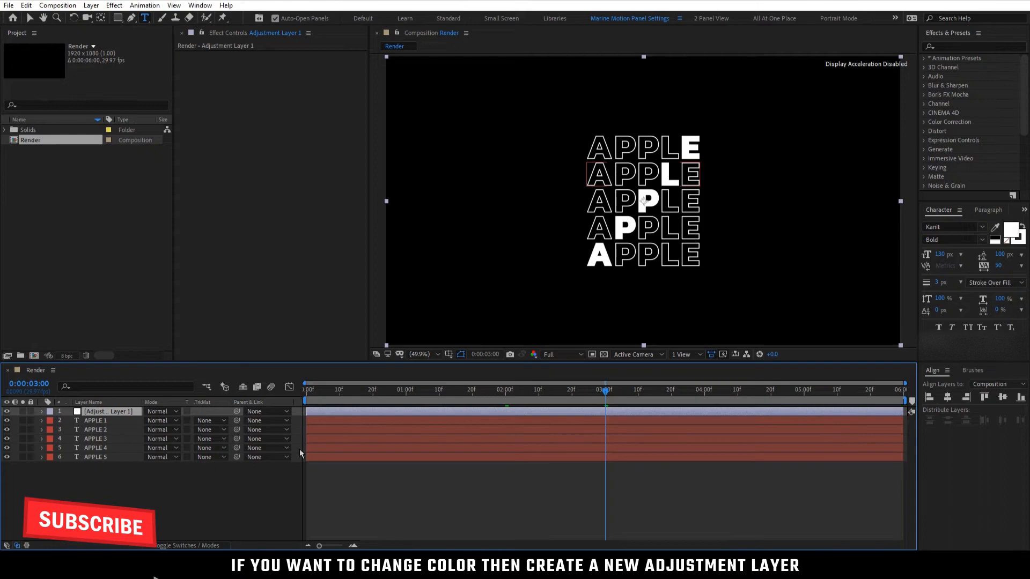
key("Return")
type("Color Control")
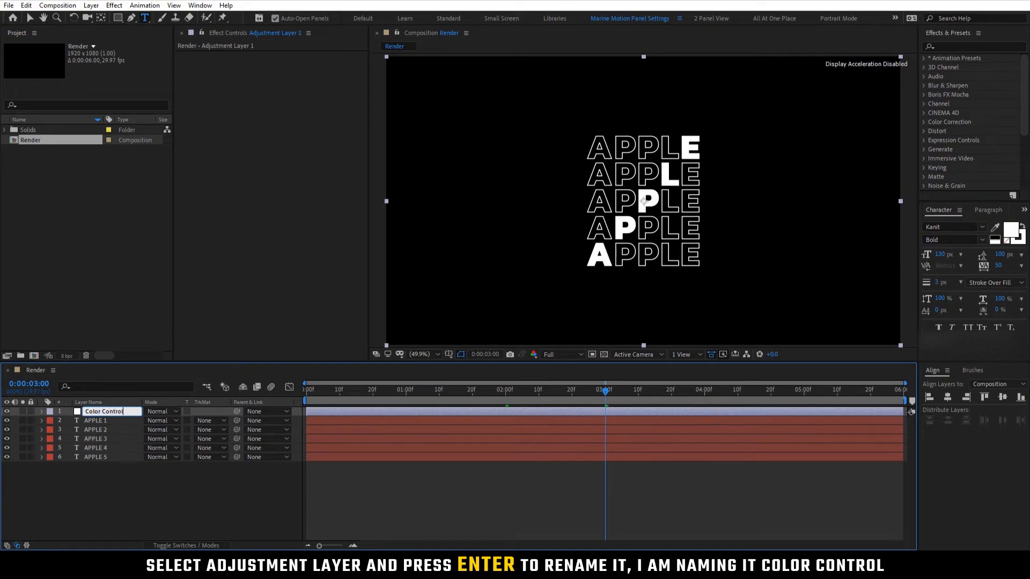
key("Return")
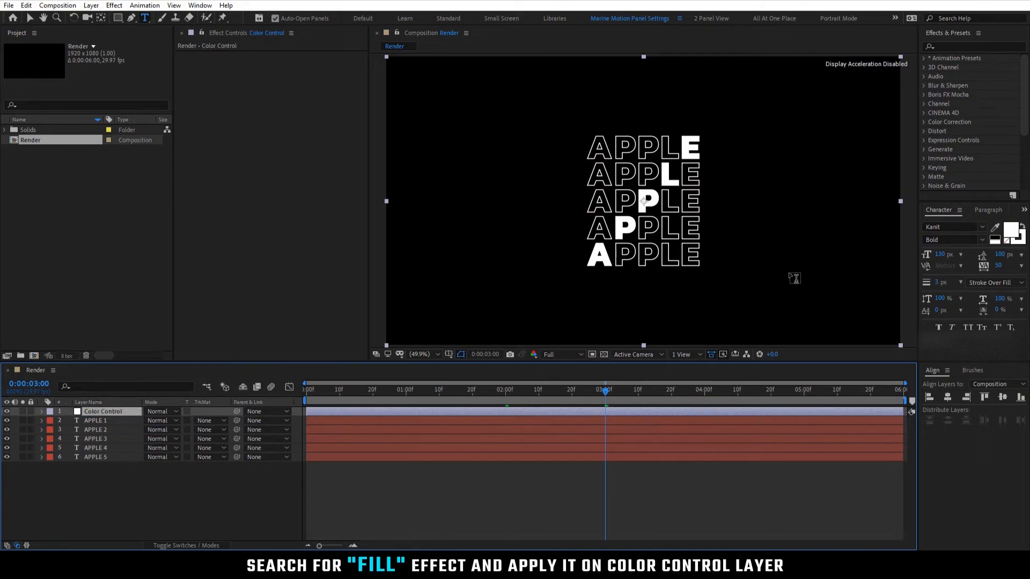
- Find the Fill effect and apply it to the Color Control layer
left_click(945, 47)
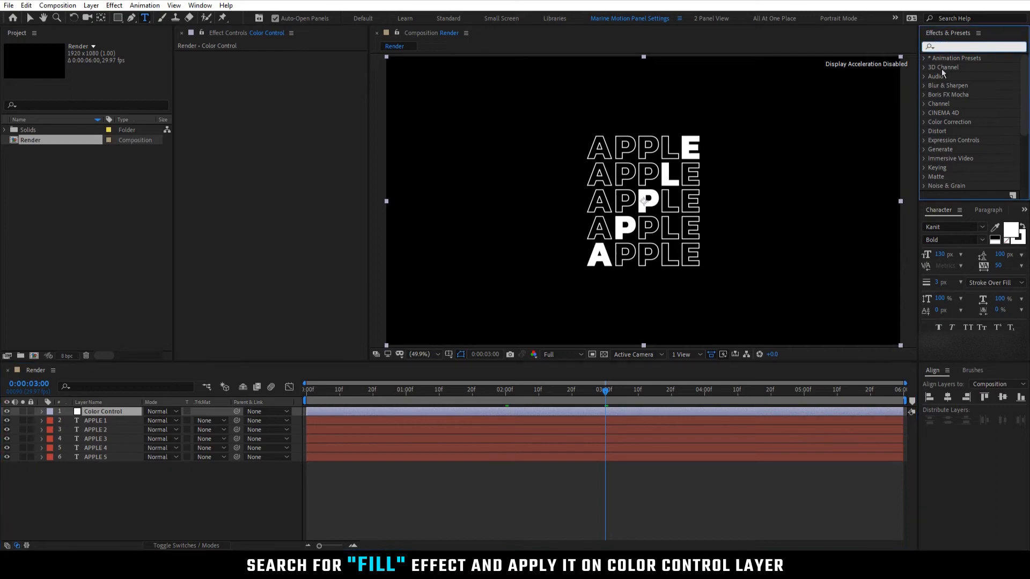
type("fill")
left_click_drag(959, 117, 131, 412)
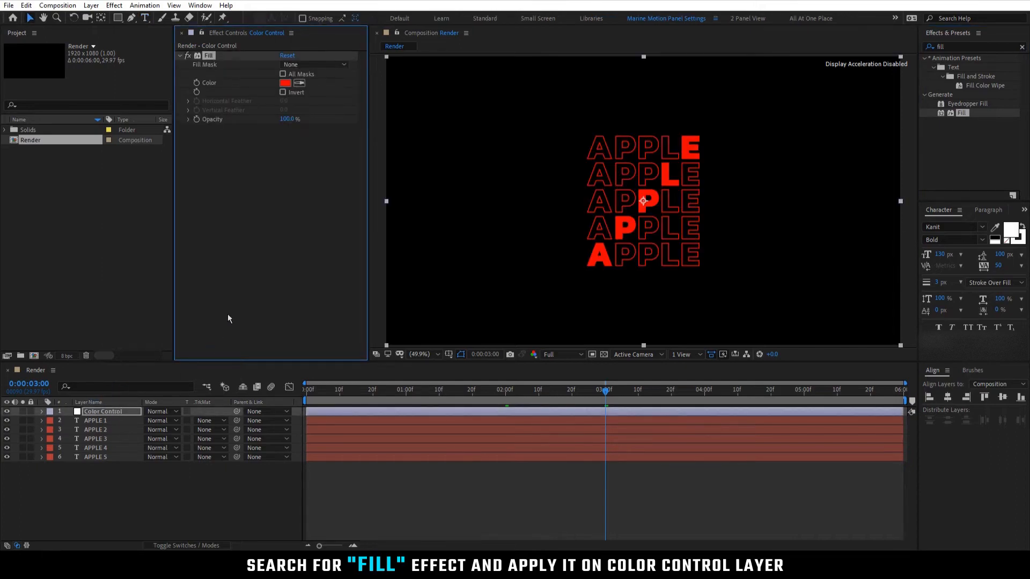
- Set the Fill effect's color on Color Control to white (FFFFFF), trying blue on the text first
left_click(285, 82)
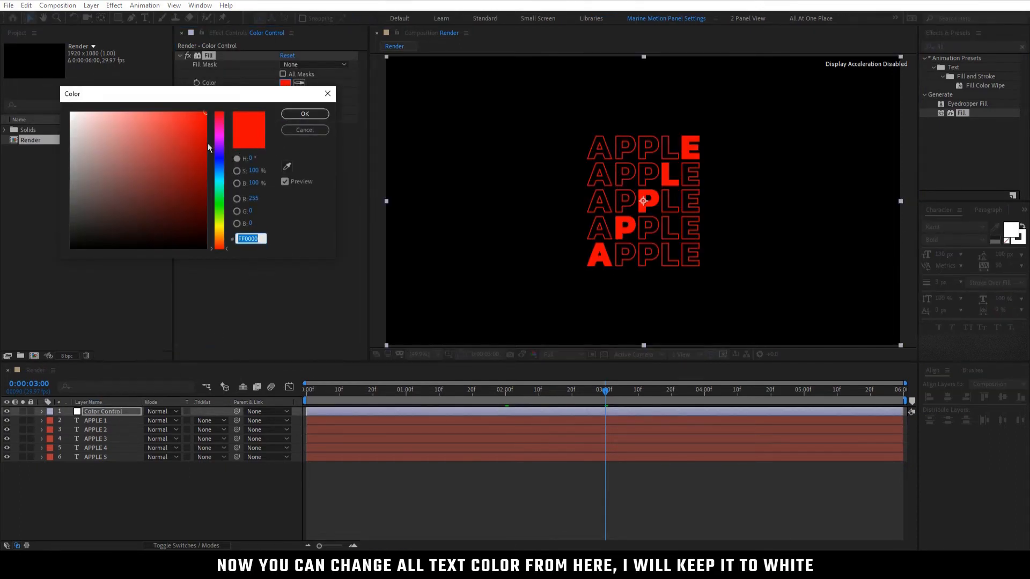
left_click(220, 138)
left_click(219, 158)
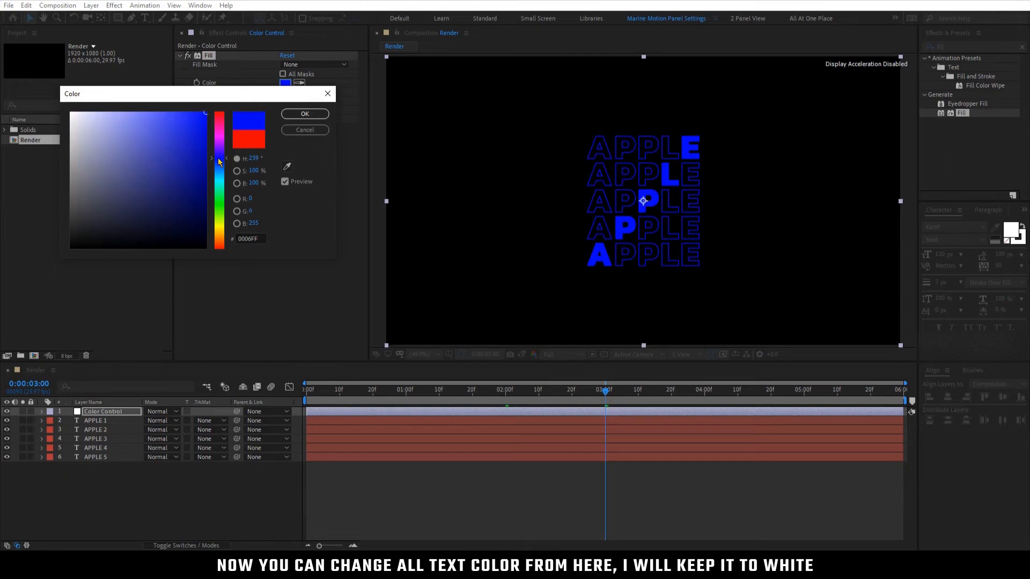
left_click_drag(76, 118, 60, 106)
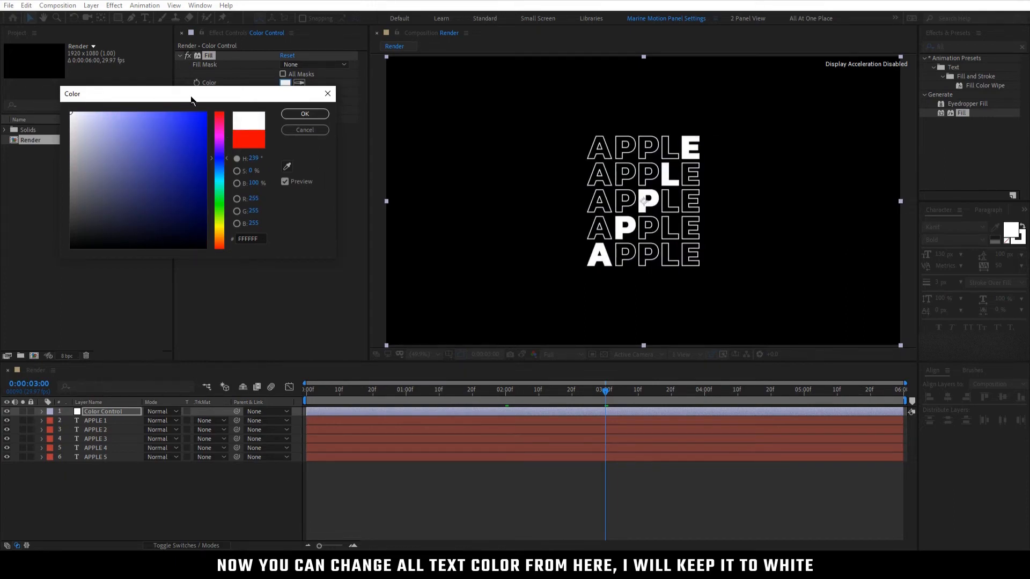
left_click(290, 113)
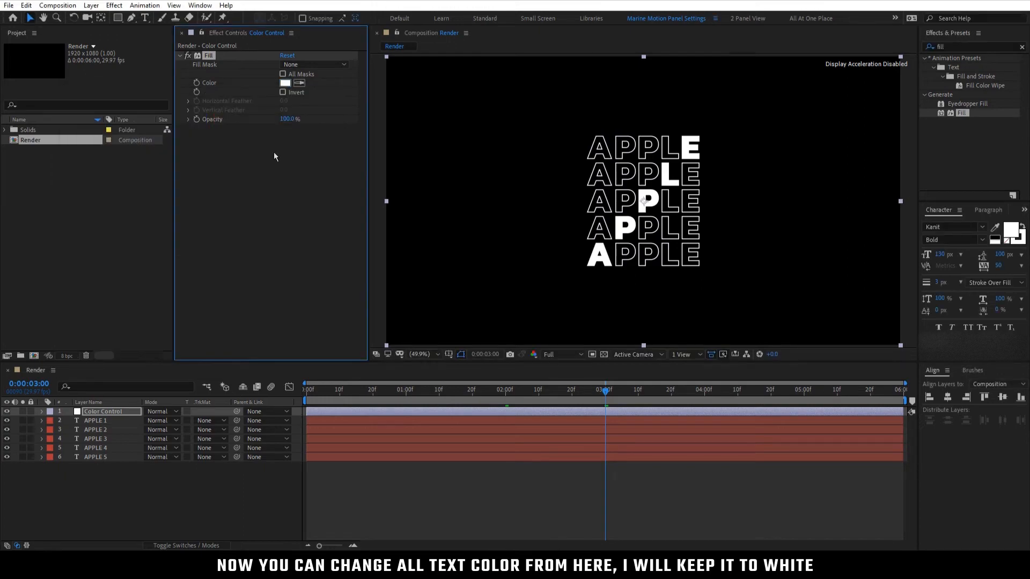
left_click(129, 471)
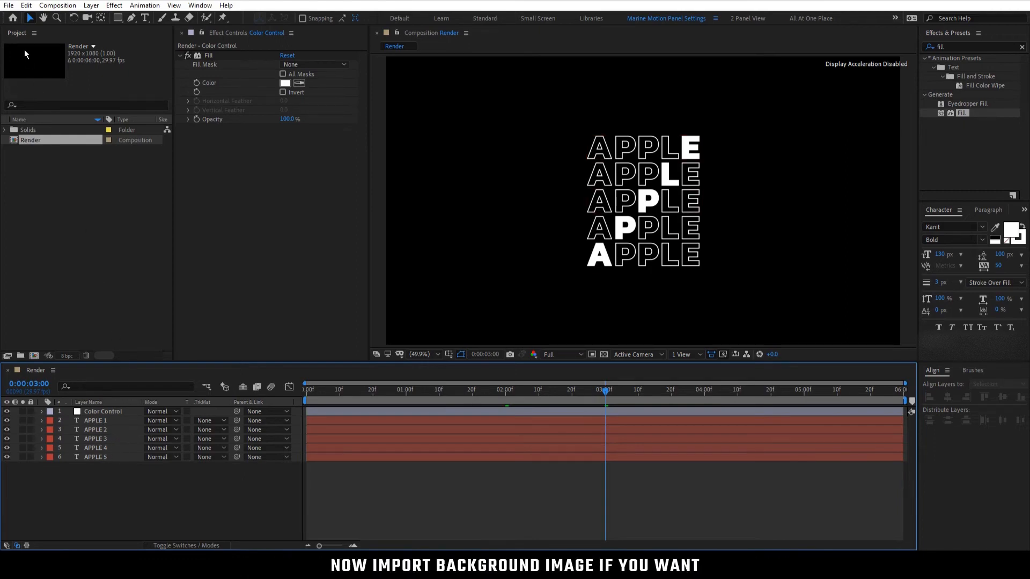
- Import the Background Texture image from the Files folder and place it below all layers in the Render composition
left_click(8, 5)
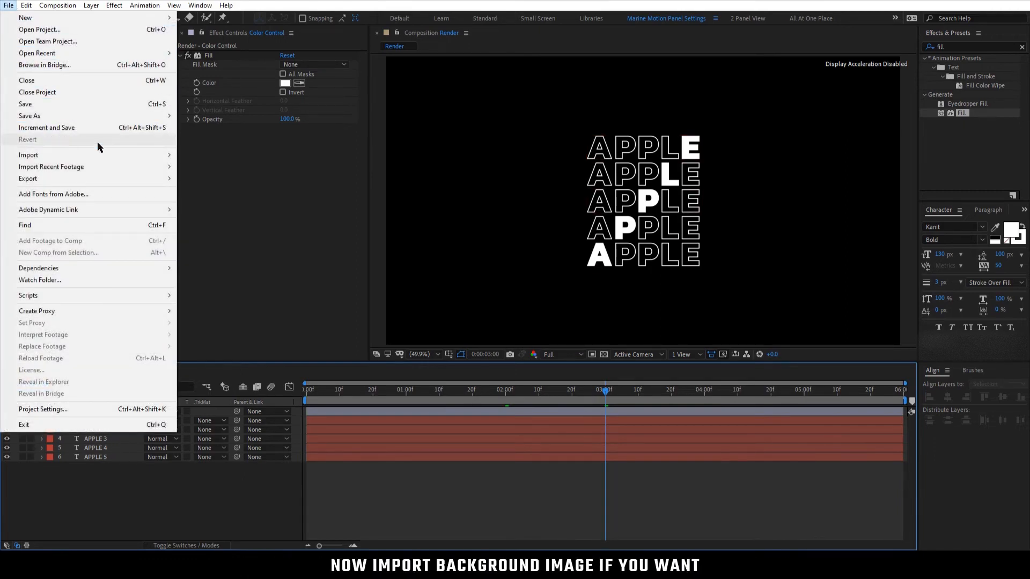
mouse_move(160, 156)
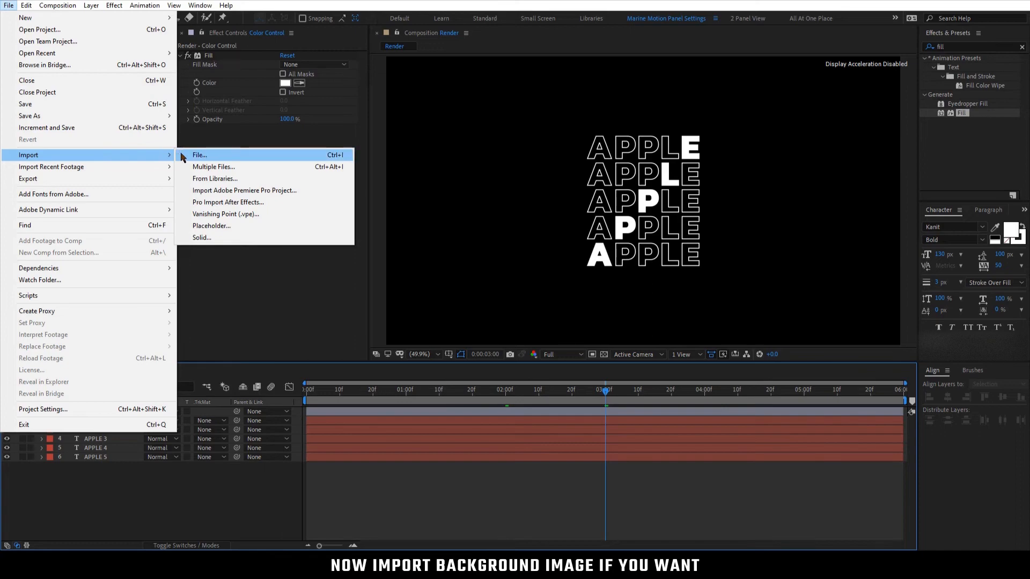
left_click(181, 155)
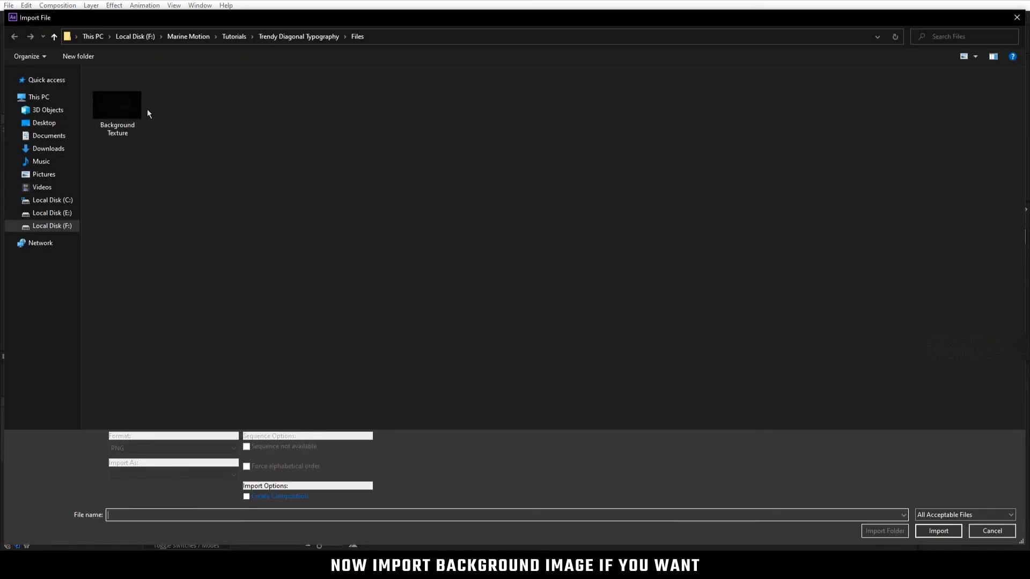
left_click(132, 108)
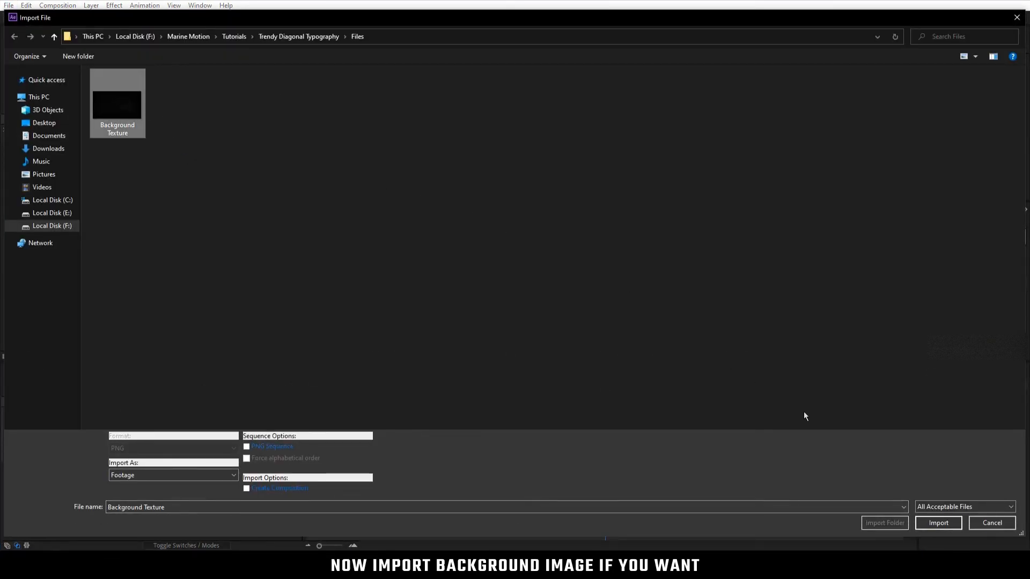
left_click(922, 519)
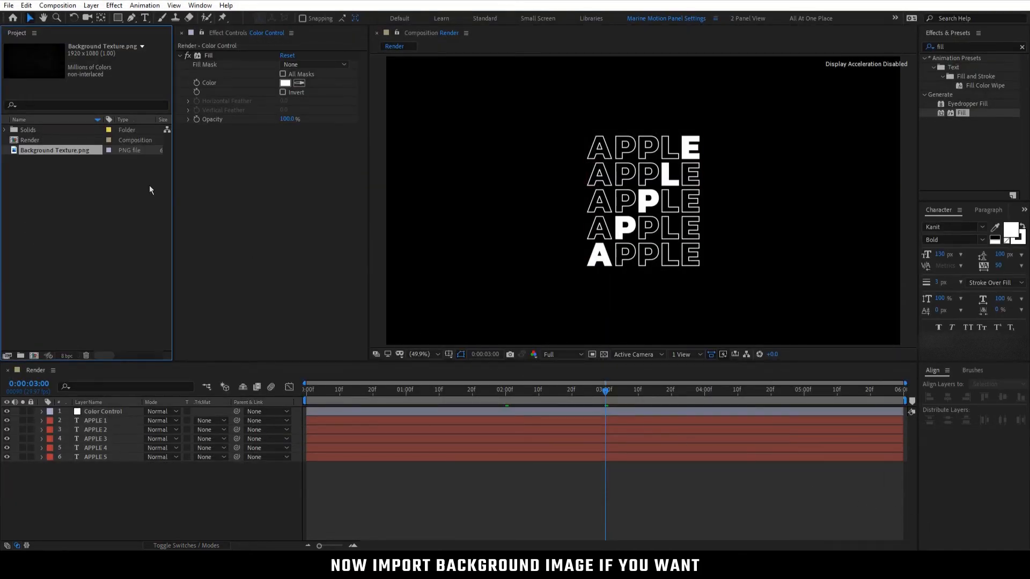
left_click_drag(82, 156, 141, 464)
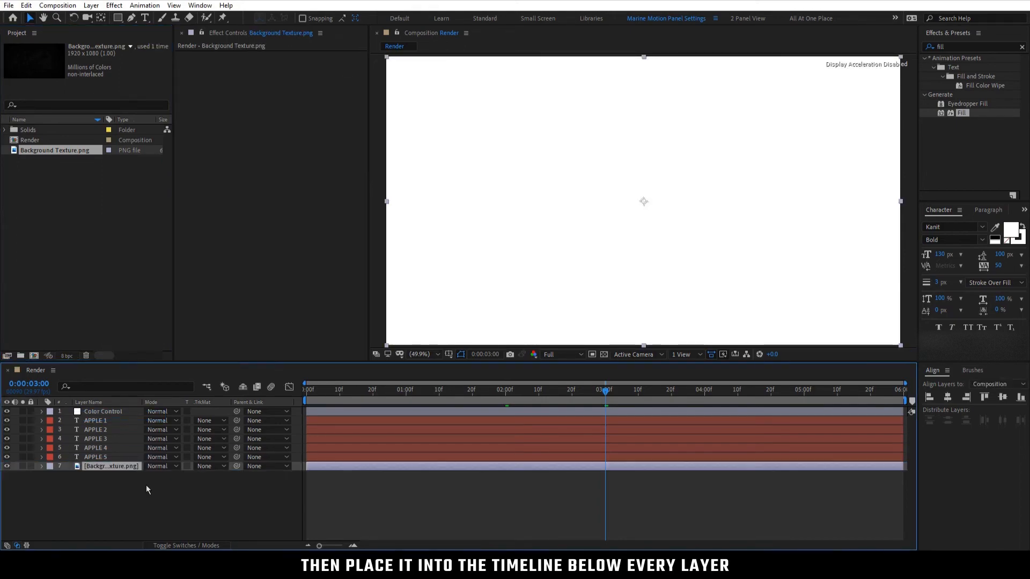
left_click(146, 485)
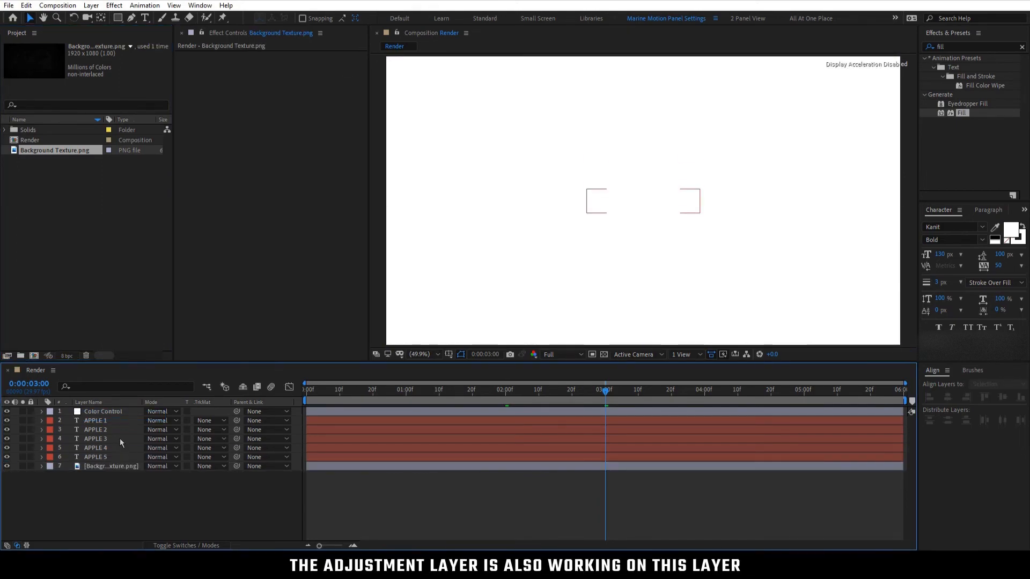
left_click(104, 412)
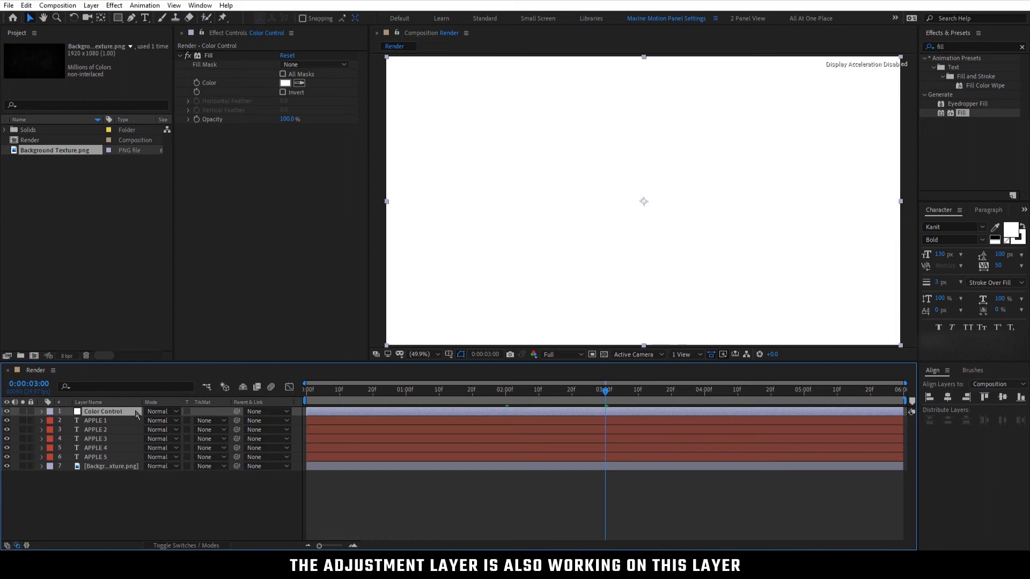
left_click(124, 466)
left_click(130, 476)
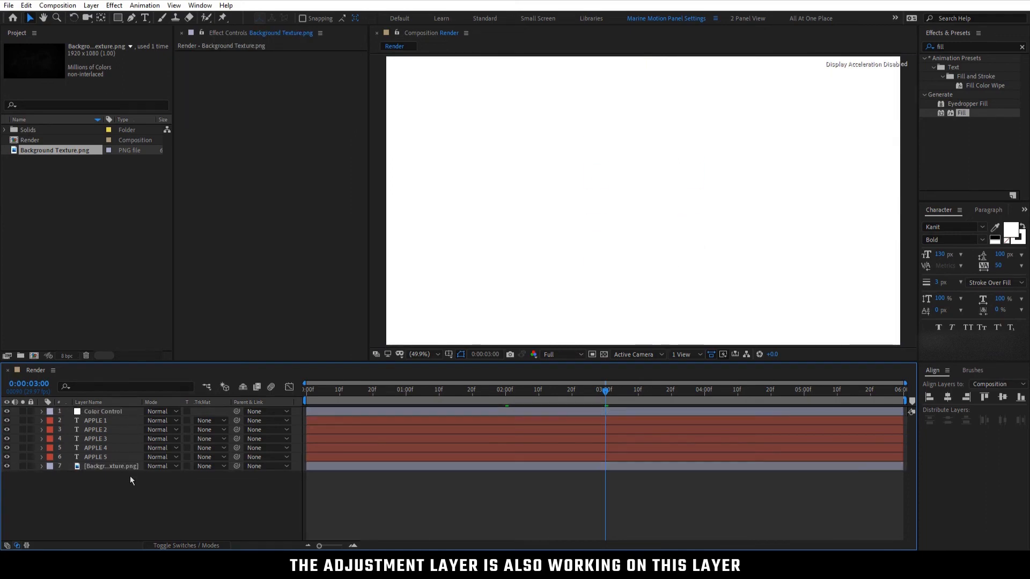
- Pre-compose the Color Control layer and the five APPLE layers into a new composition named Text
left_click(107, 457)
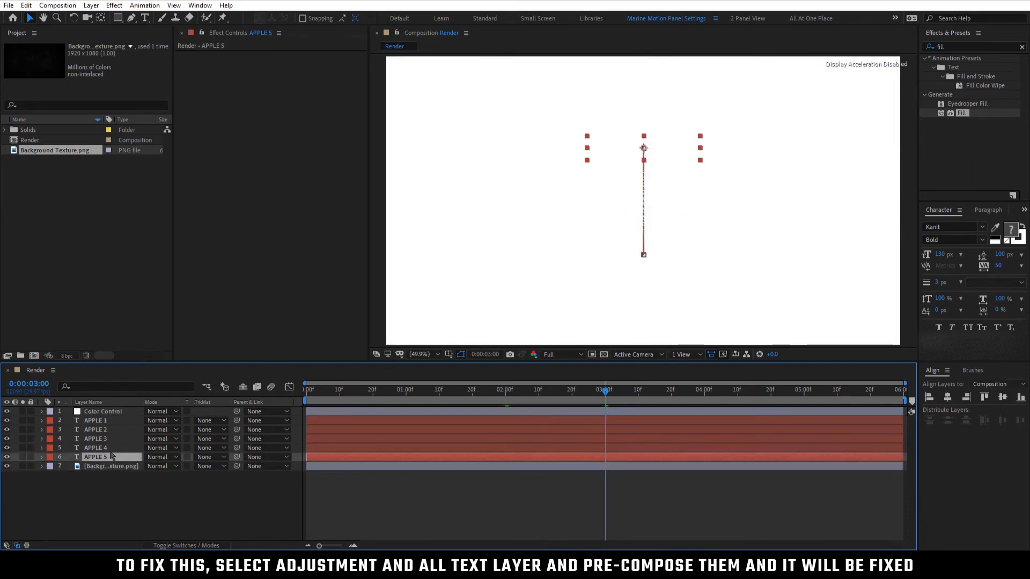
left_click(128, 412, "shift")
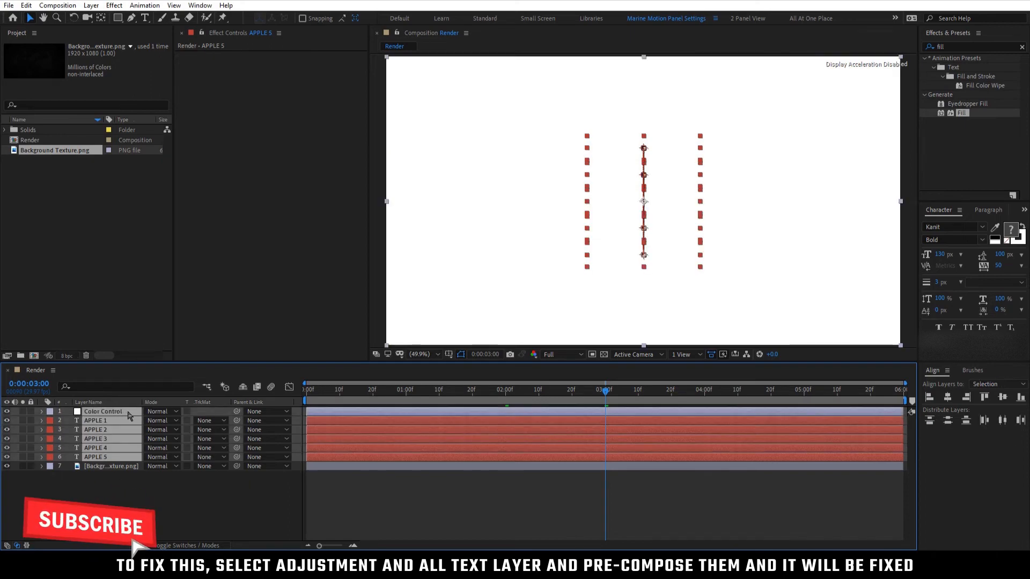
right_click(127, 415)
left_click(172, 354)
type("Text")
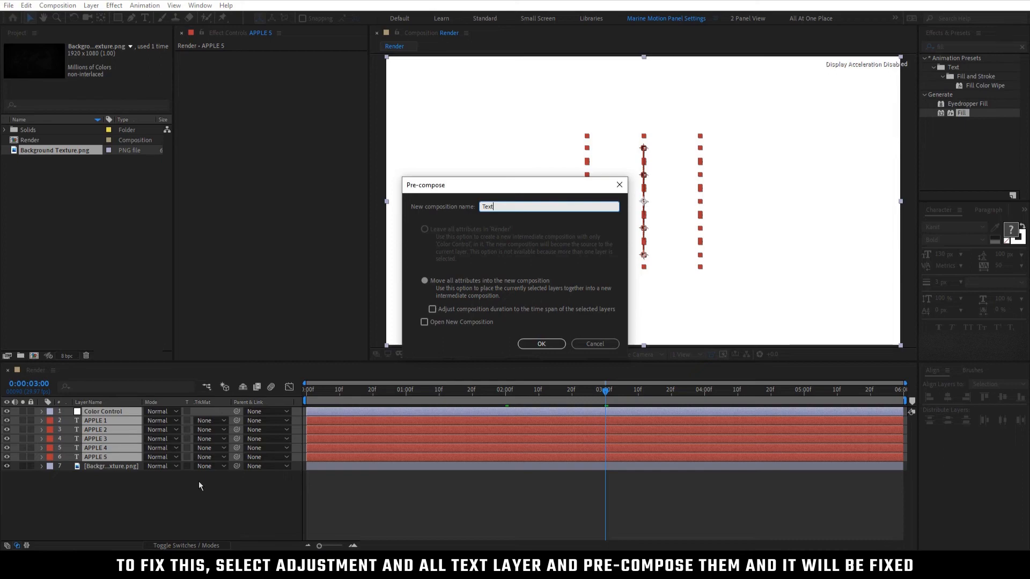
left_click(523, 344)
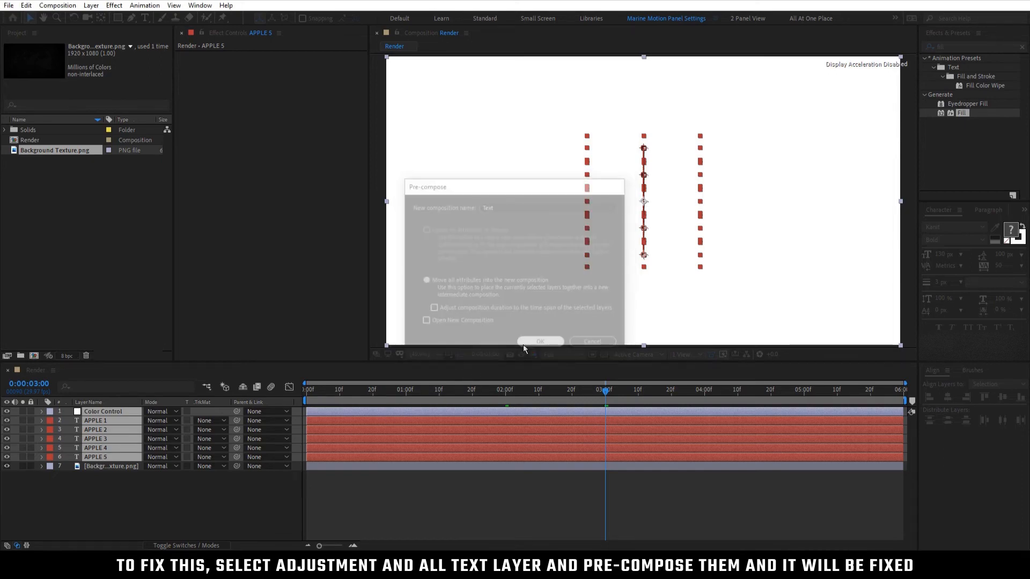
left_click(233, 443)
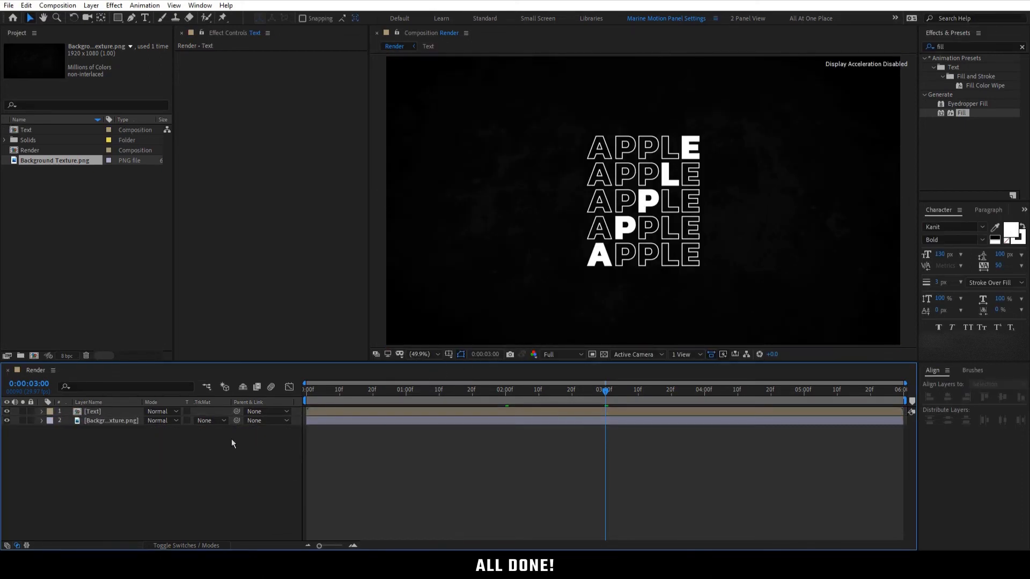